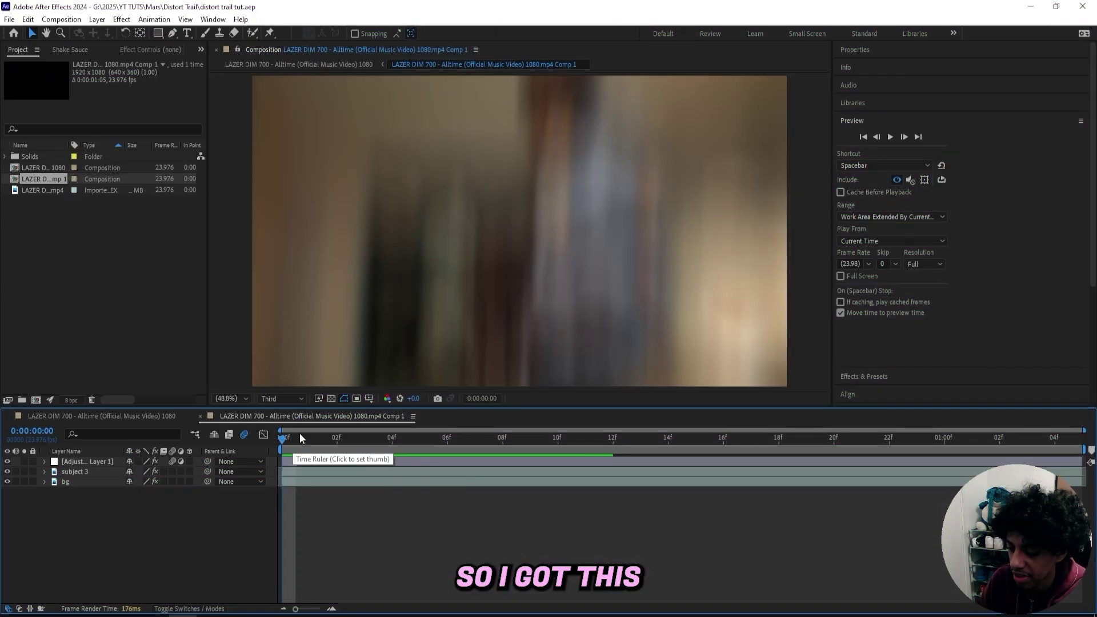
- Scrub and play back the existing zoom-out shake effect from the first frame
drag(300, 433, 840, 405)
key(space)
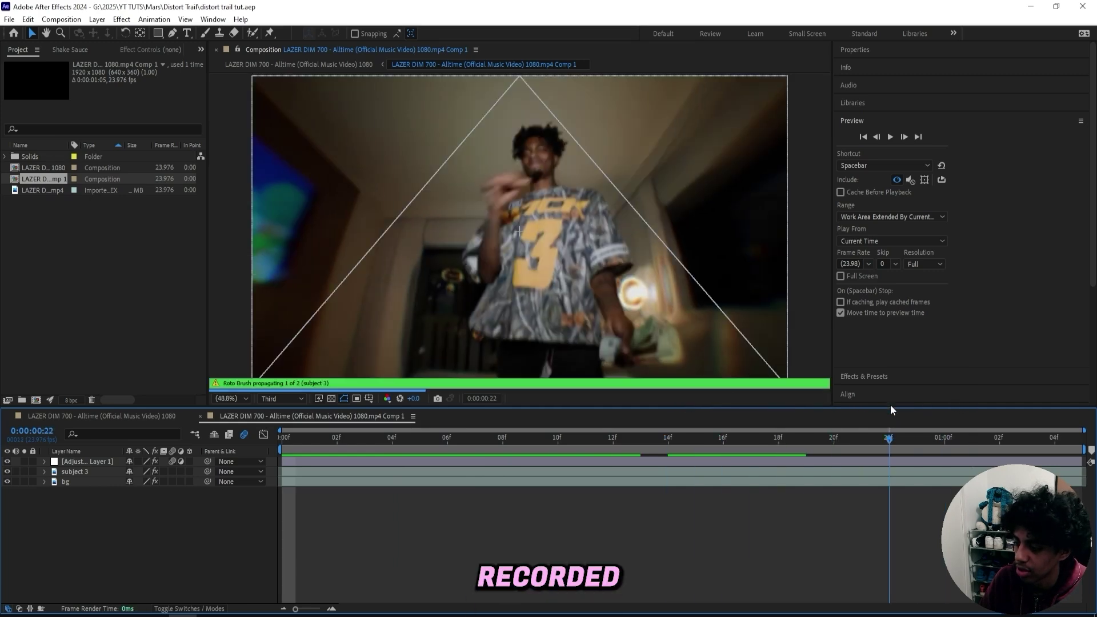
drag(737, 434, 362, 453)
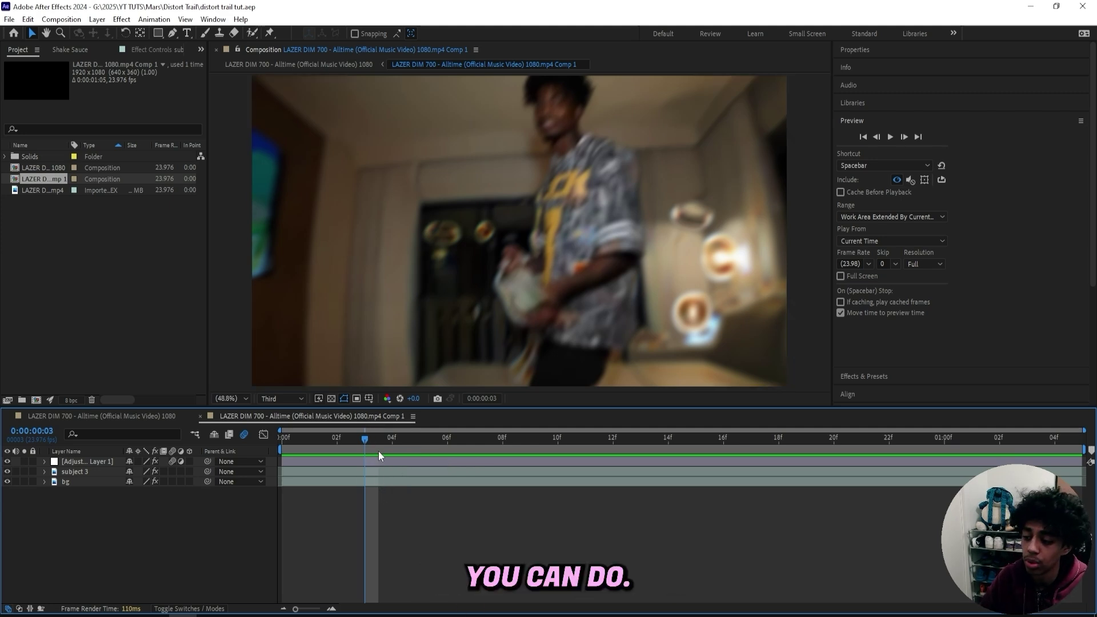
click(292, 437)
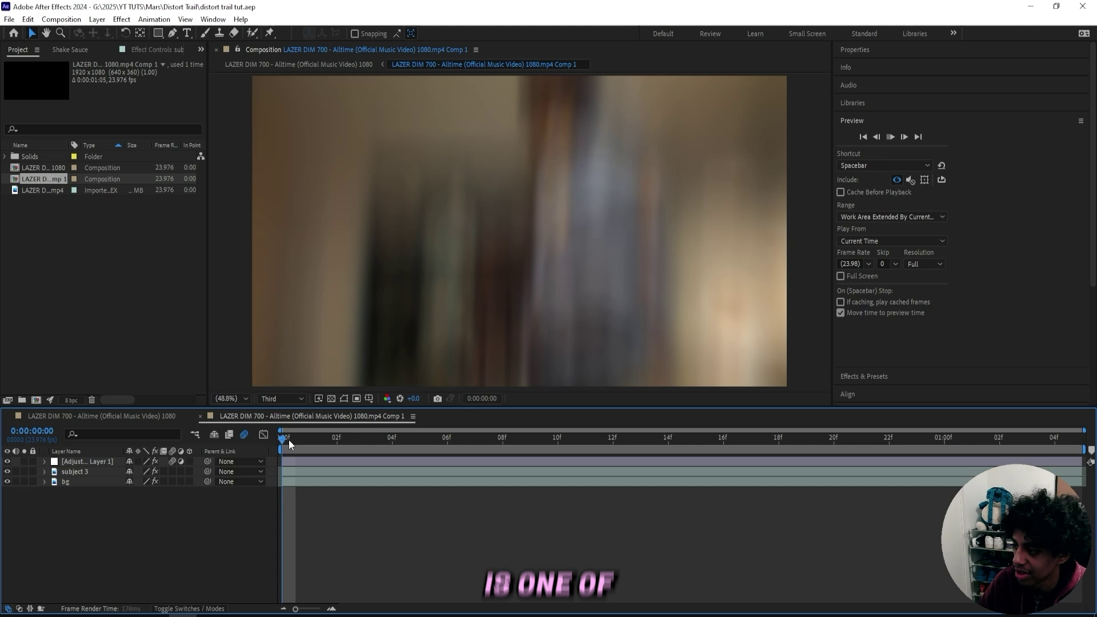
key(space)
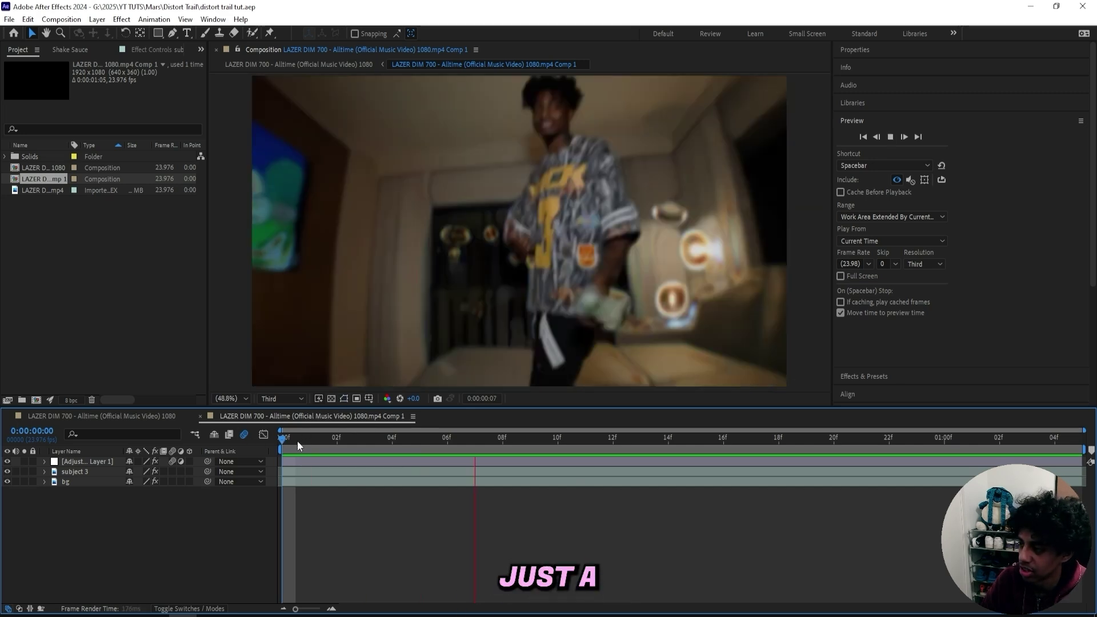
- Preview again from frame 11, then select Adjustment Layer 1 to show its Transform and S_Shake effects
click(346, 438)
drag(342, 447, 589, 444)
key(space)
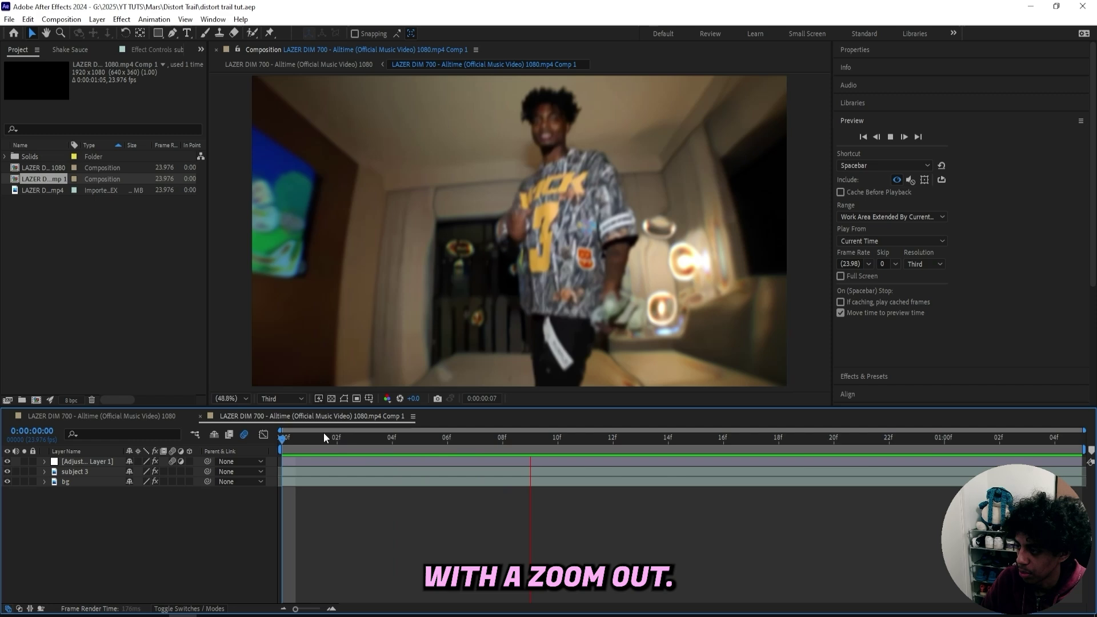
click(297, 462)
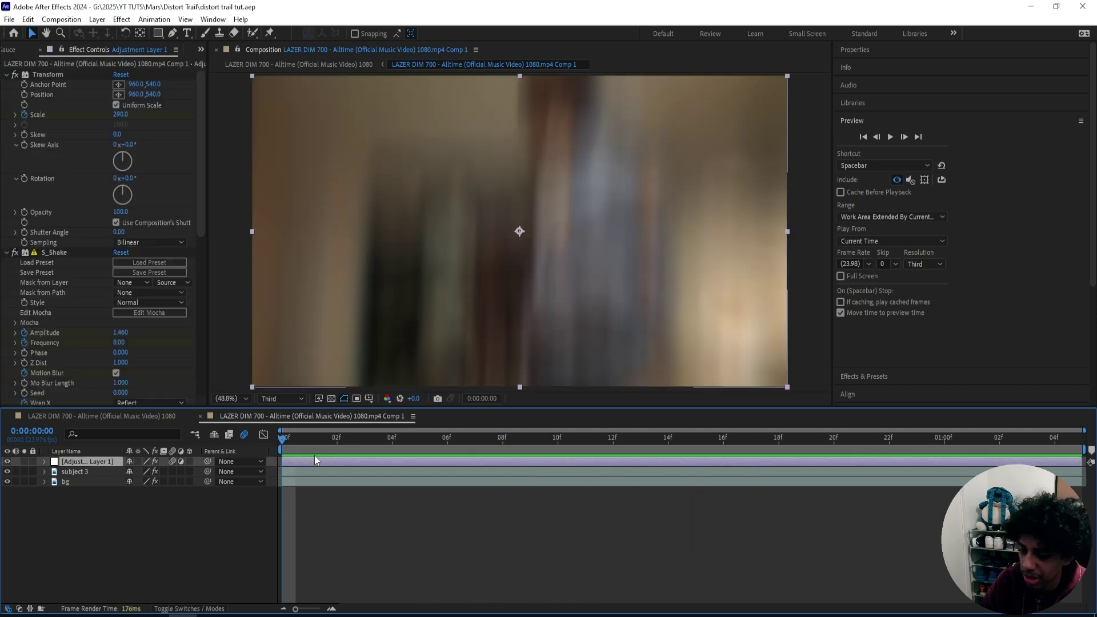
- Select the Transform effect and reveal its animated Scale property in the timeline
scroll(59, 132, down, 5)
scroll(57, 180, up, 5)
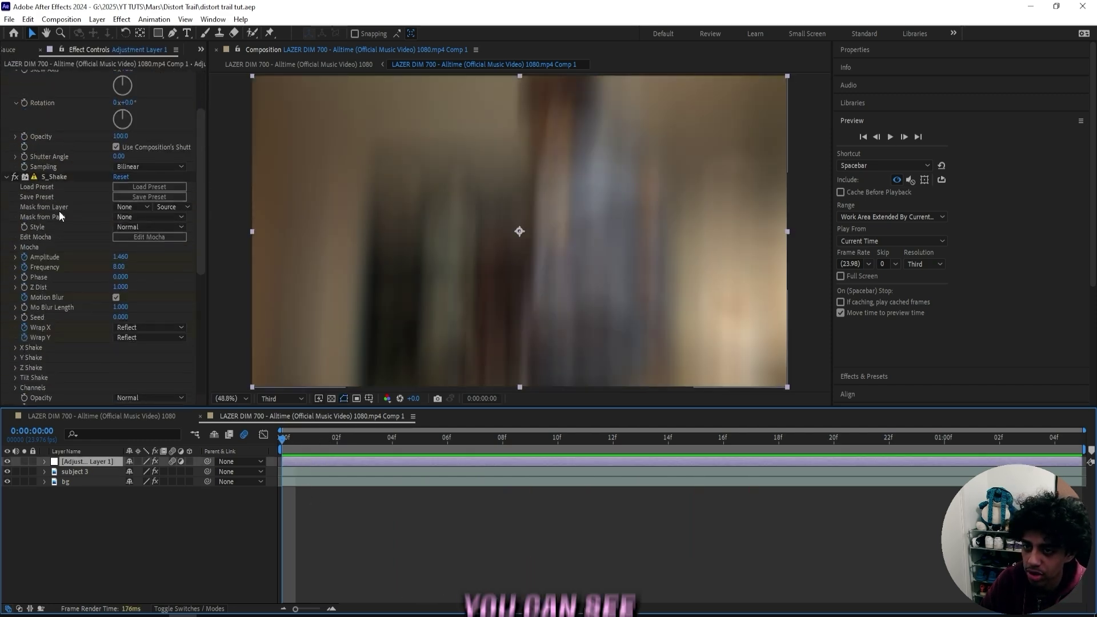
click(42, 76)
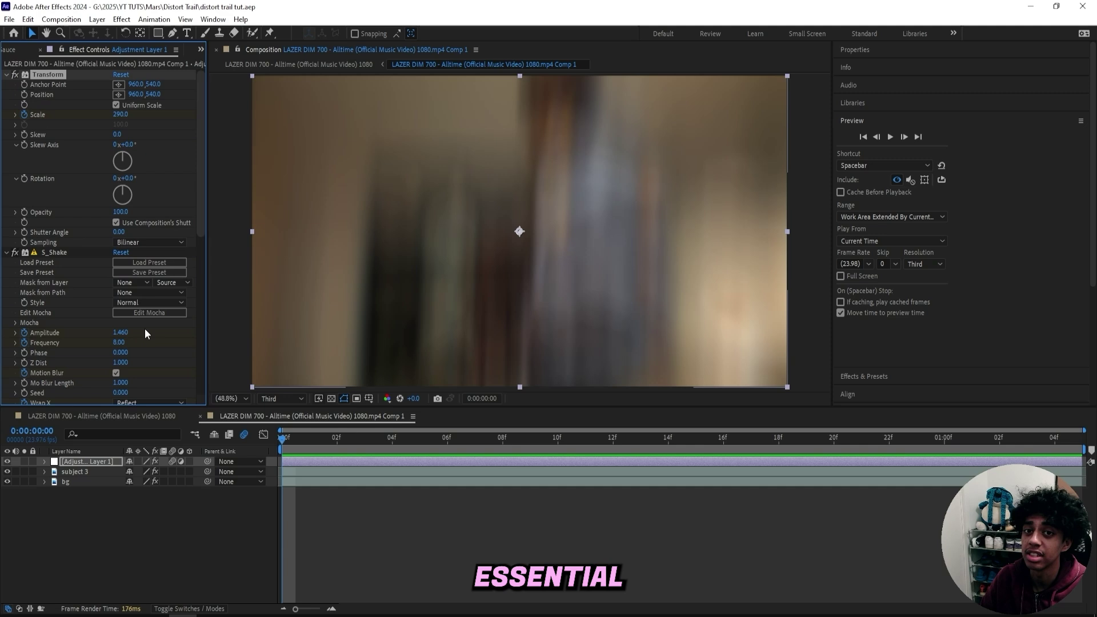
key(Page_Down)
key(alt+shift+s)
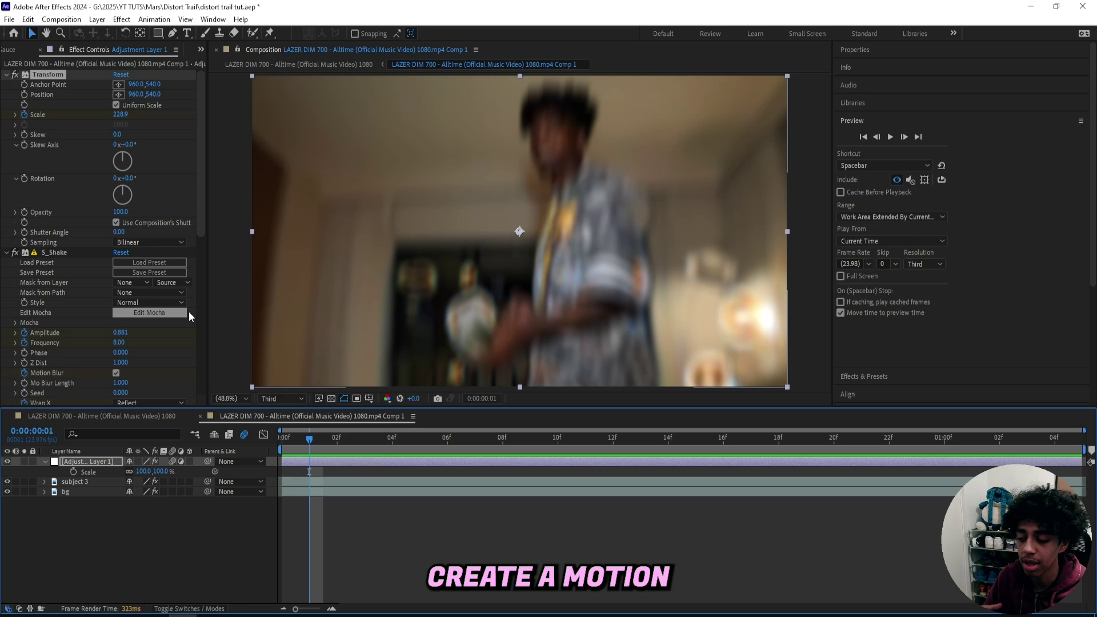
- Search 'transfor' in Effects & Presets and apply Distort > Transform to the adjustment layer
click(57, 77)
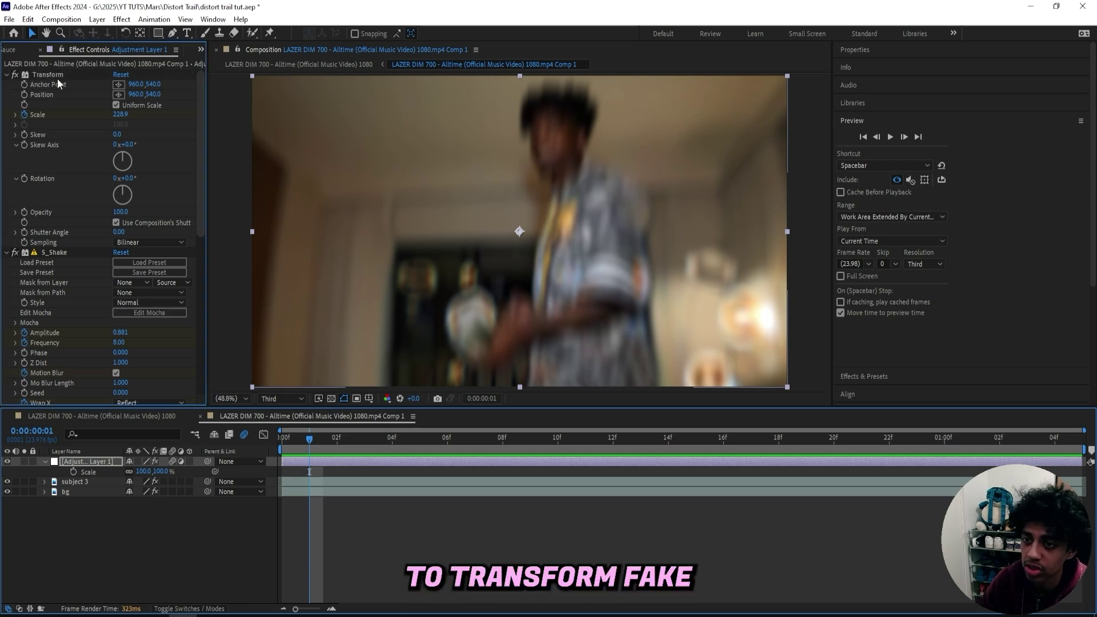
click(860, 120)
click(870, 139)
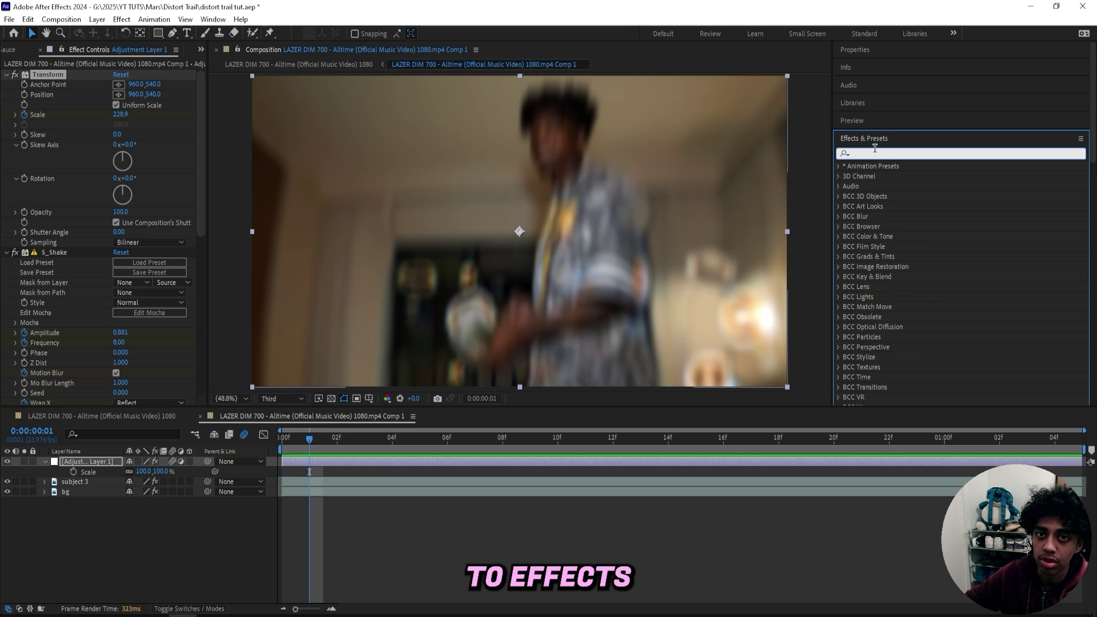
text(transform)
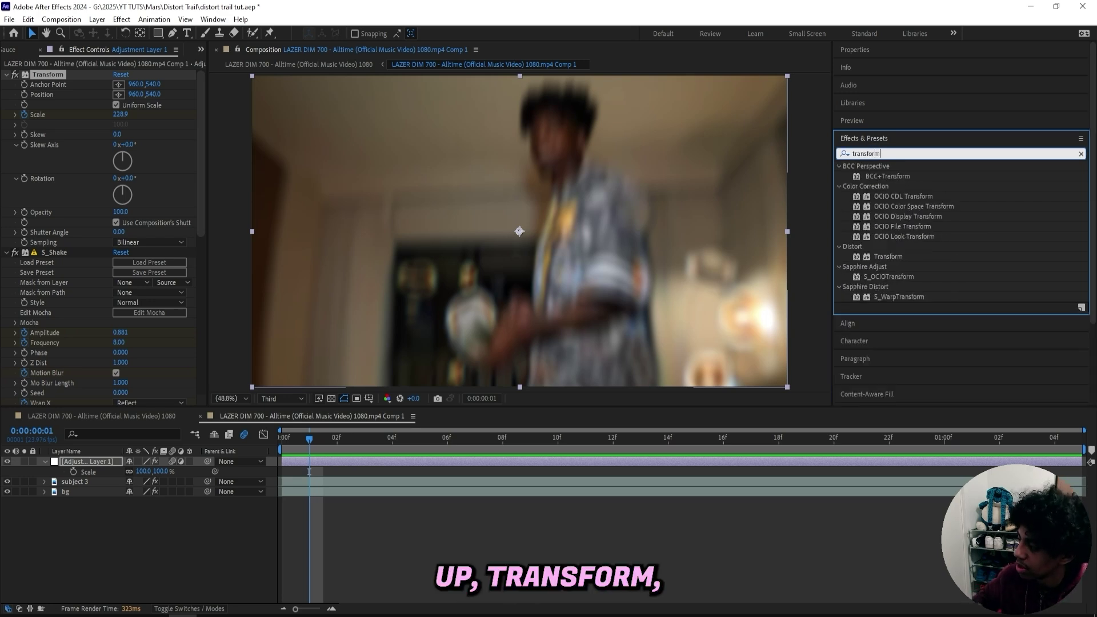
drag(888, 256, 355, 460)
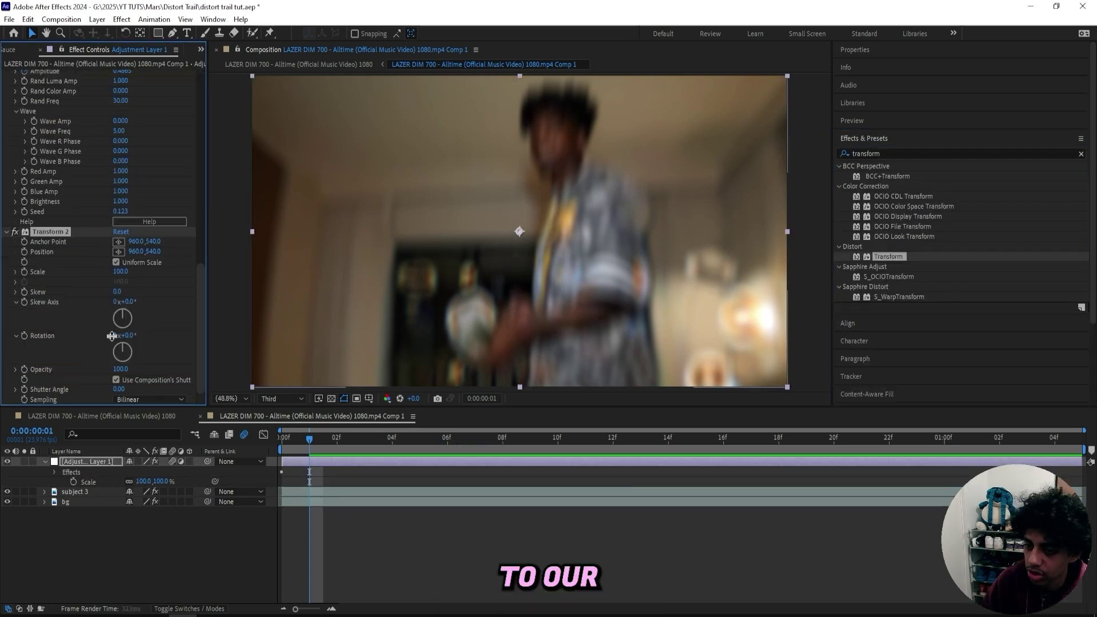
right_click(314, 514)
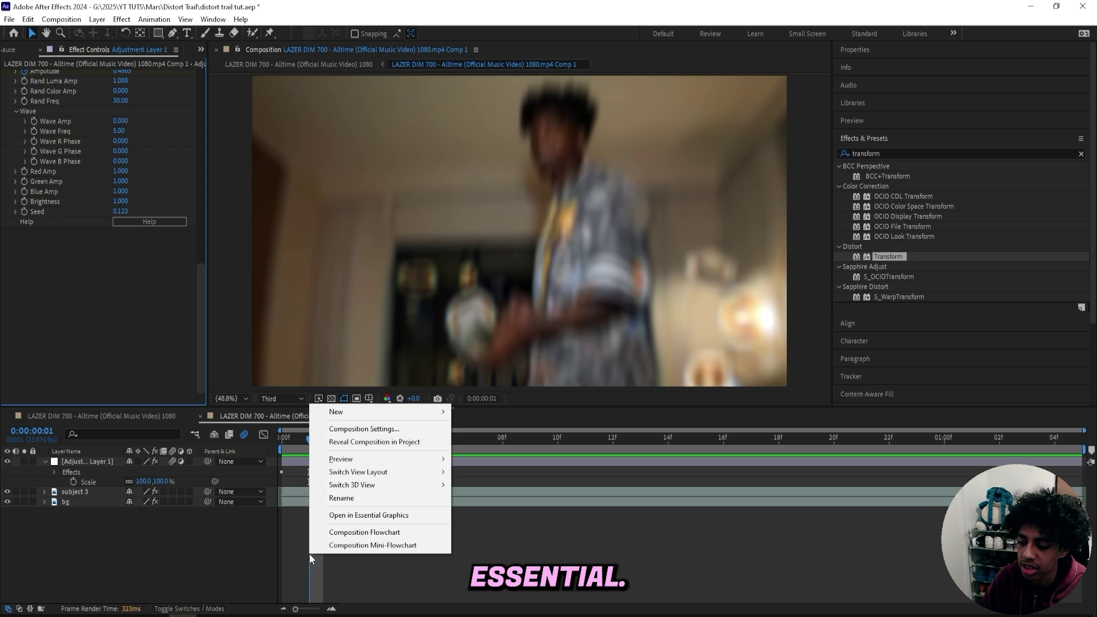
- Replace the old layer with a new Adjustment Layer 2 carrying a Transform effect
key(Delete)
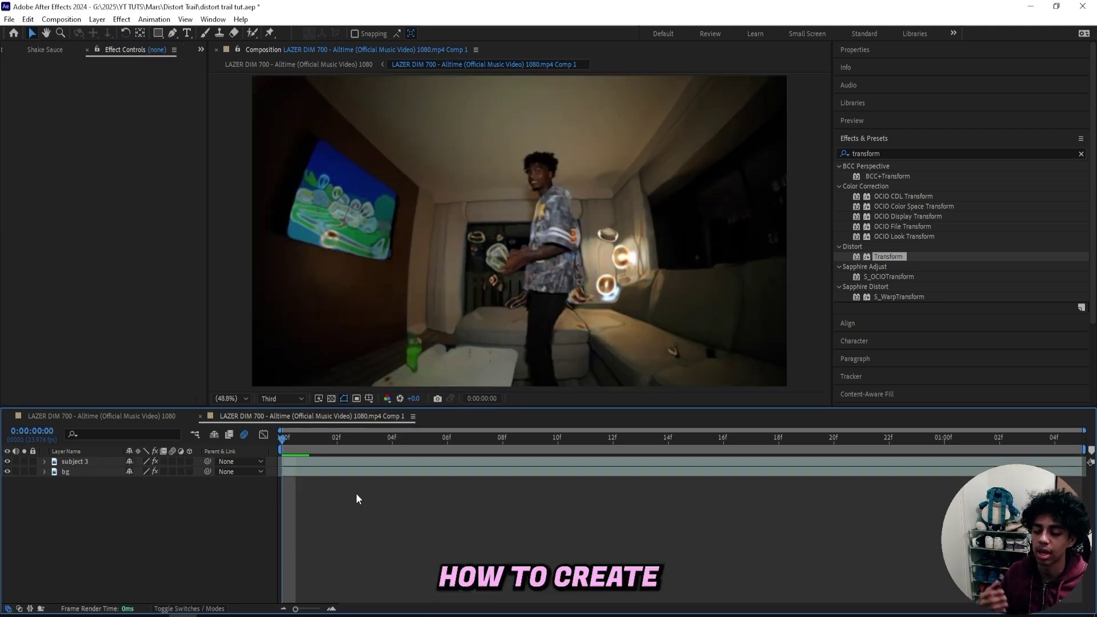
right_click(355, 492)
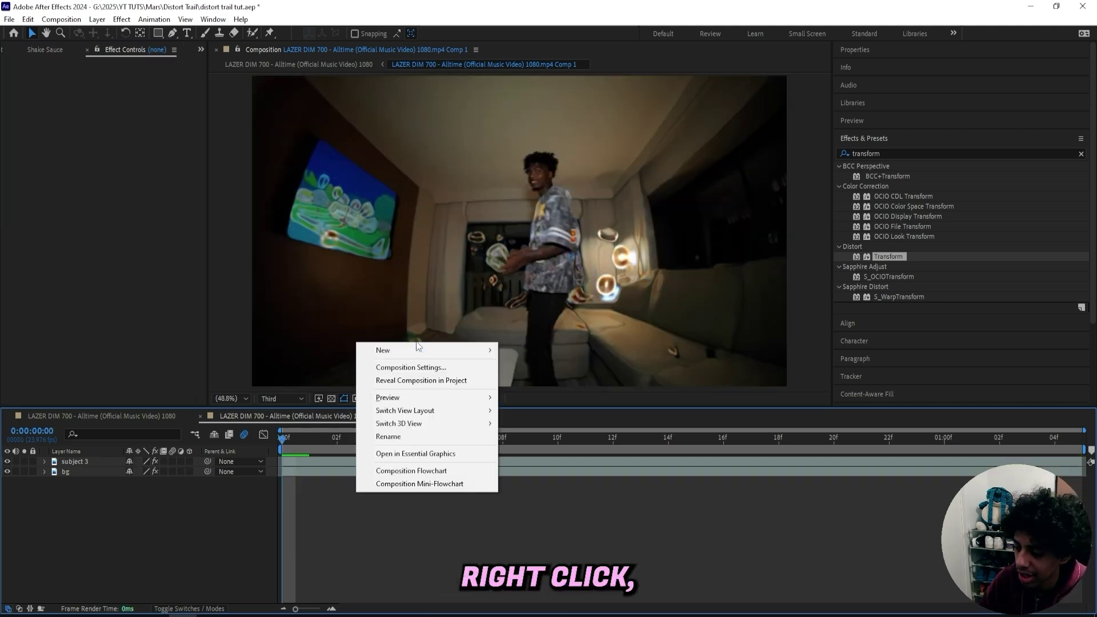
mouse_move(419, 350)
click(565, 445)
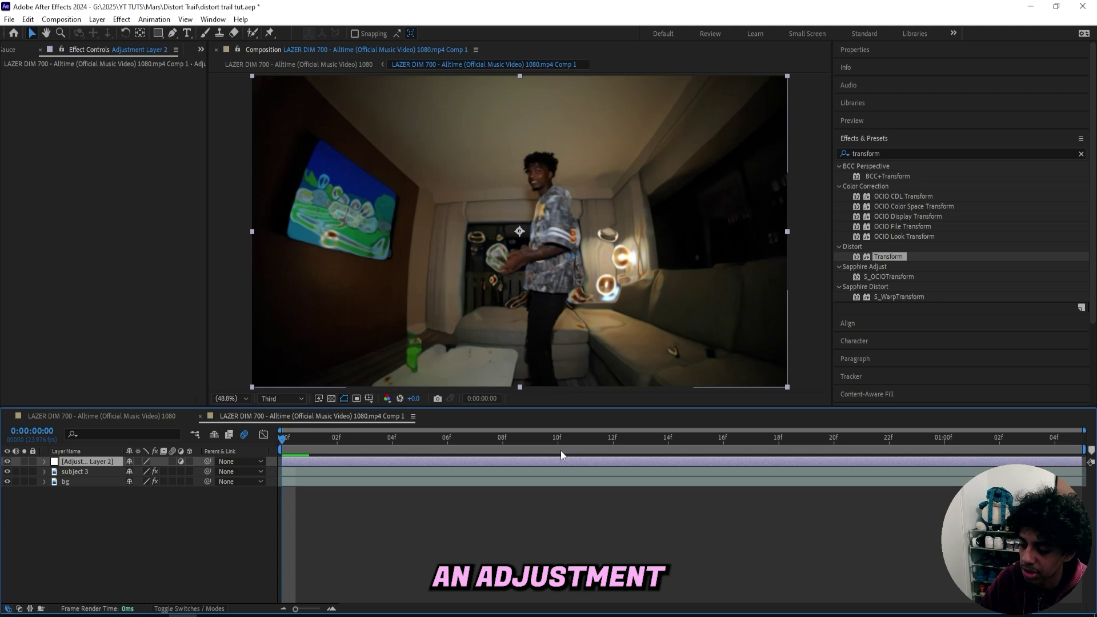
drag(492, 393, 292, 459)
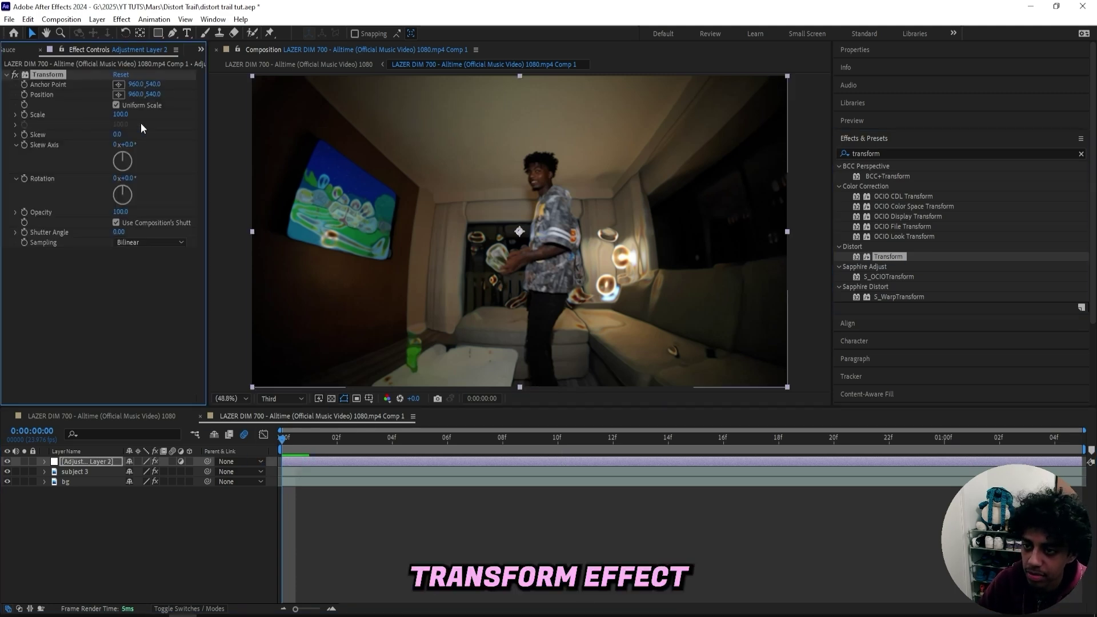
- Keyframe Transform Scale from 248.0 at frame 0 to 100.0 at one second, selecting both keys
drag(120, 114, 201, 116)
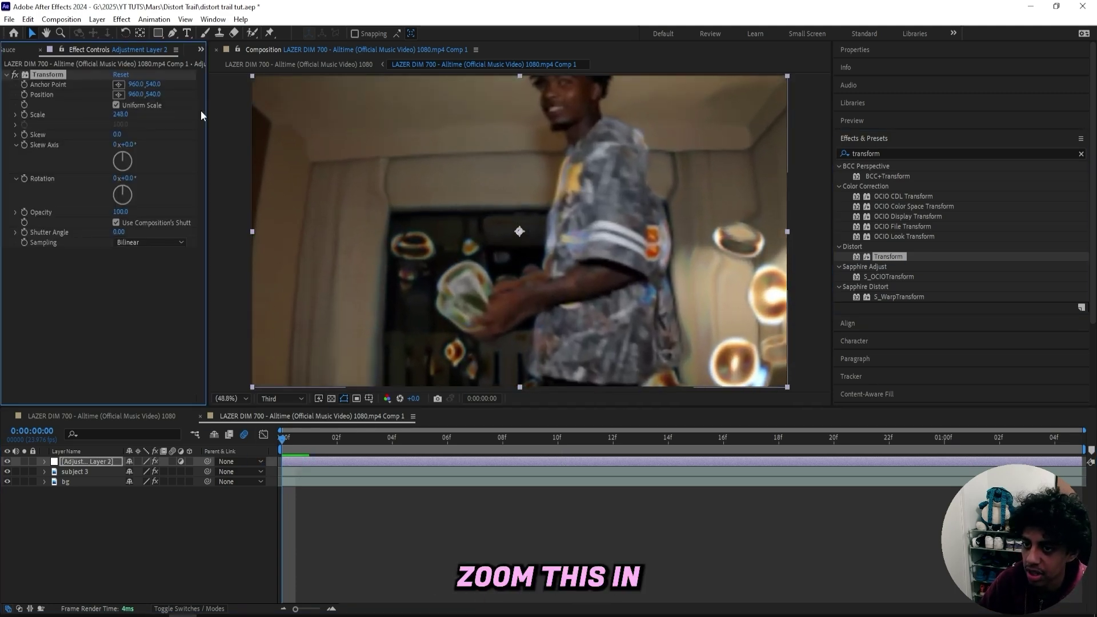
click(24, 115)
key(u)
drag(354, 439, 943, 433)
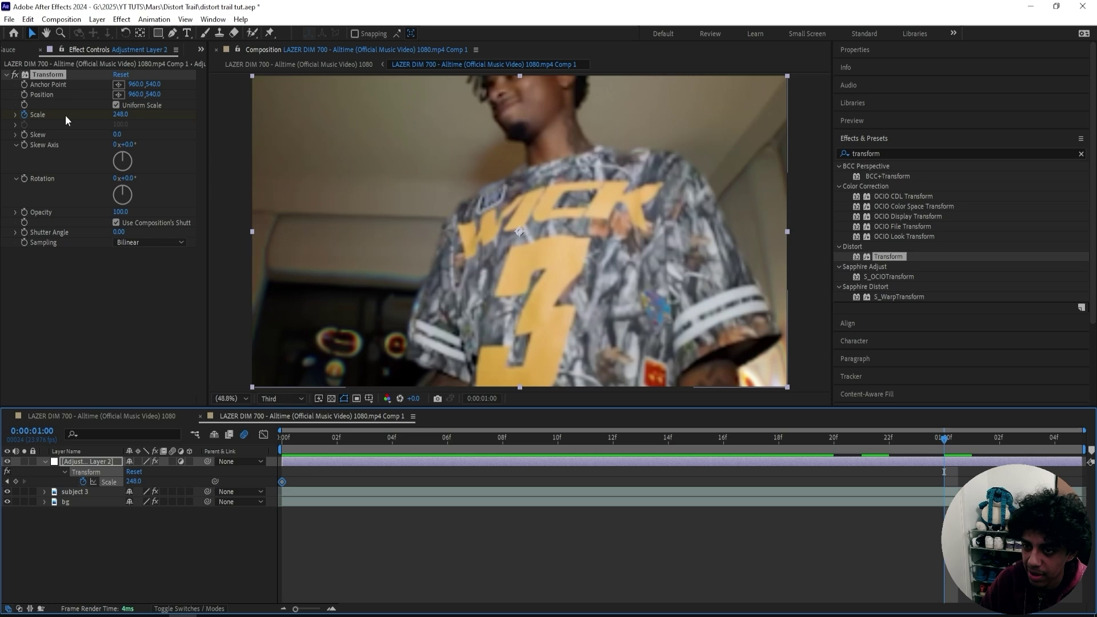
click(121, 74)
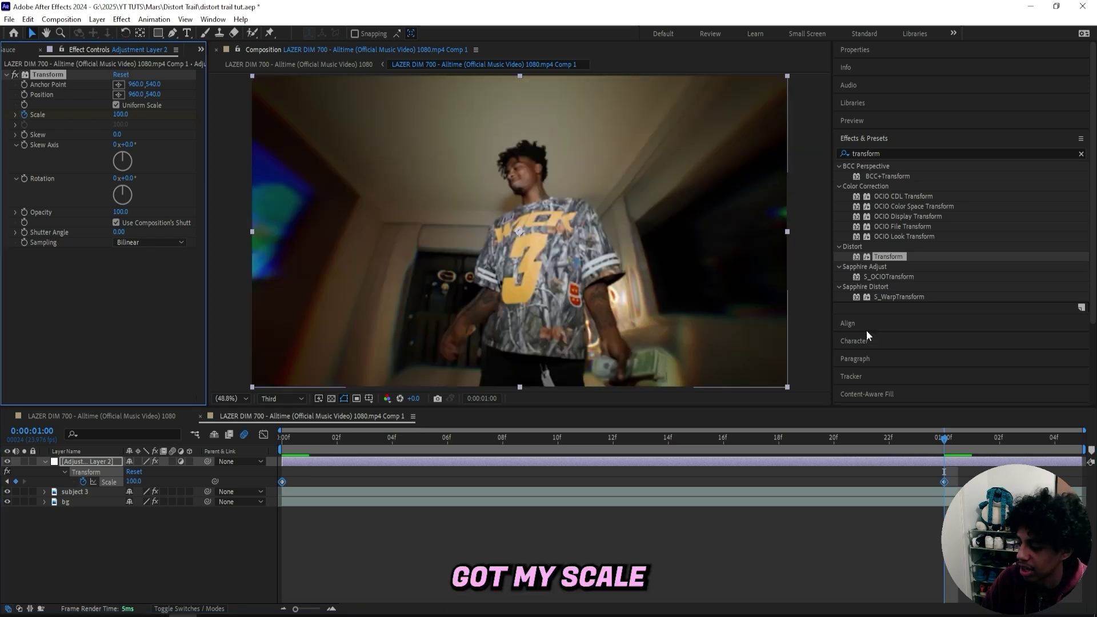
click(108, 482)
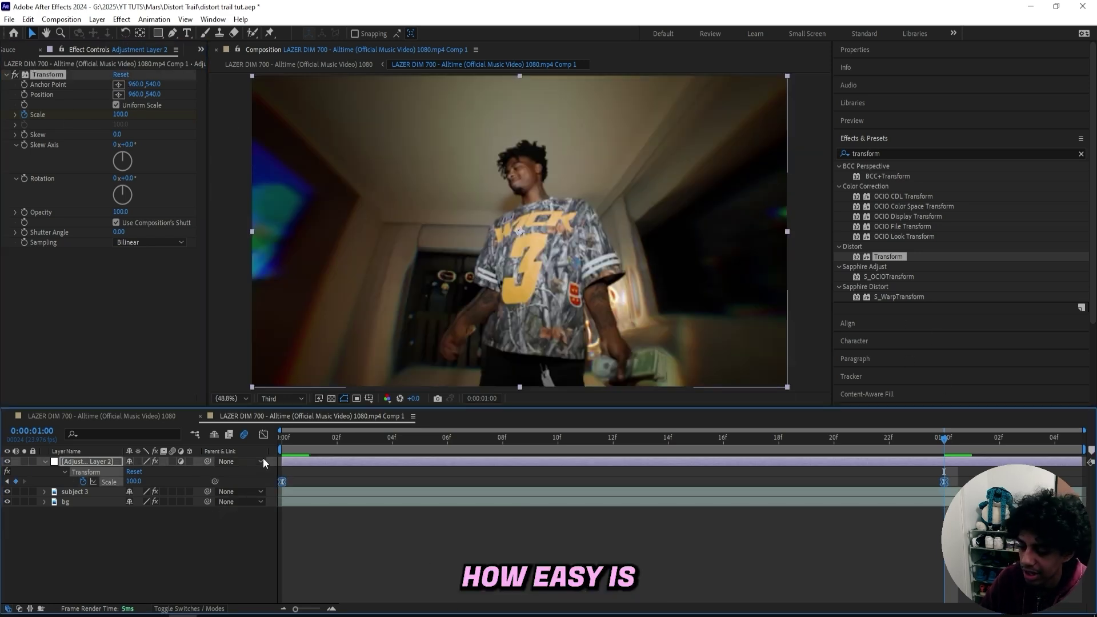
- In the Graph Editor, reshape the Scale handles so the zoom drops sharply from 248, then settles into 100
click(263, 438)
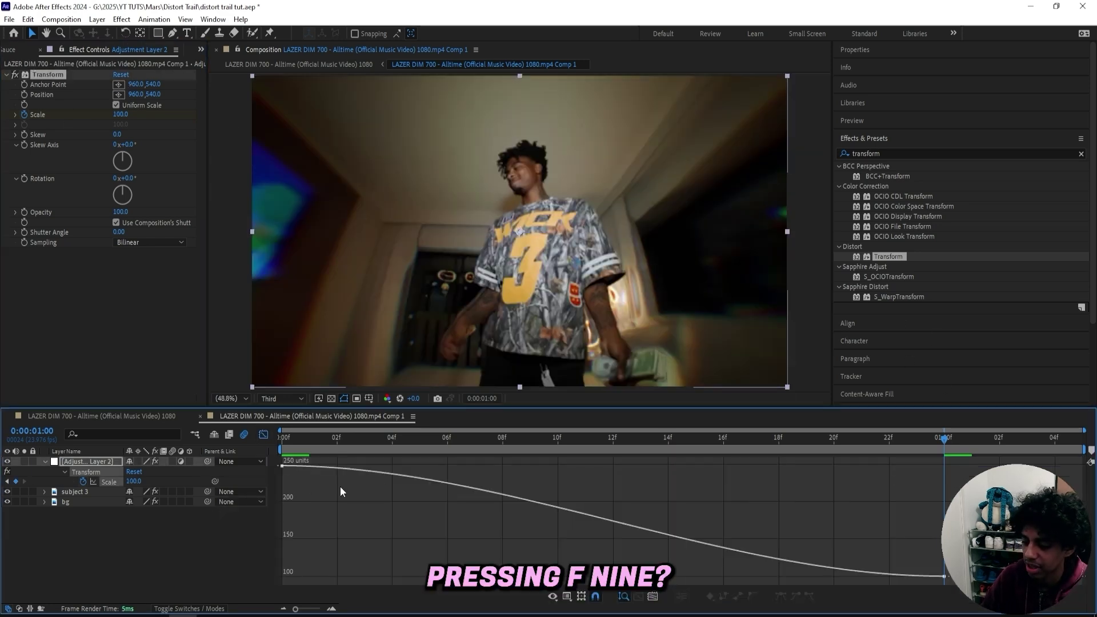
click(387, 476)
drag(507, 473, 289, 559)
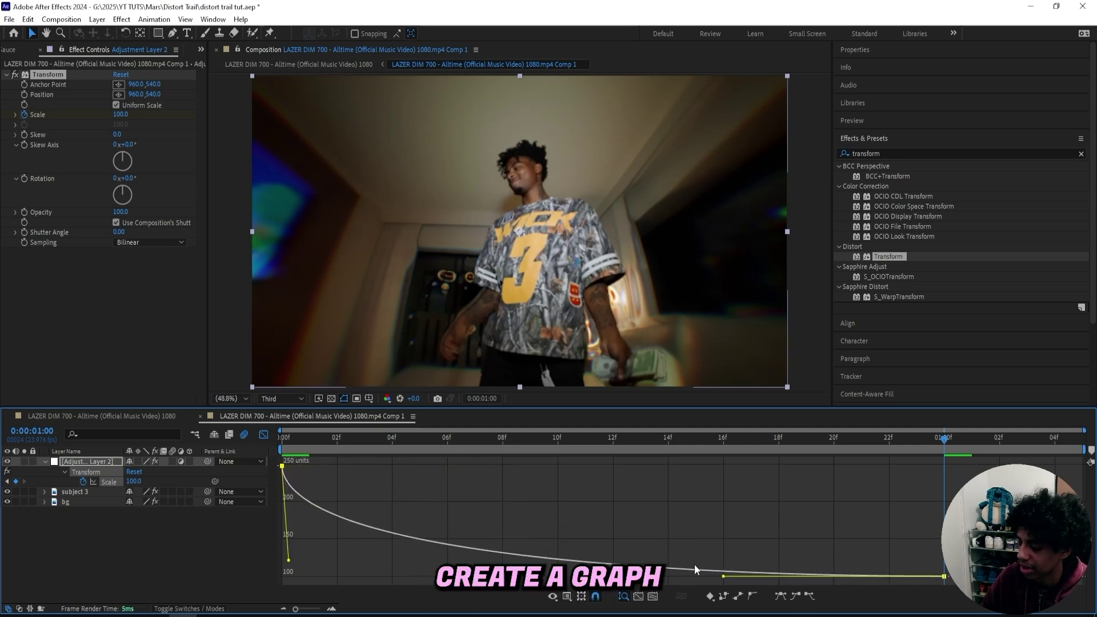
drag(724, 576, 605, 573)
key(space)
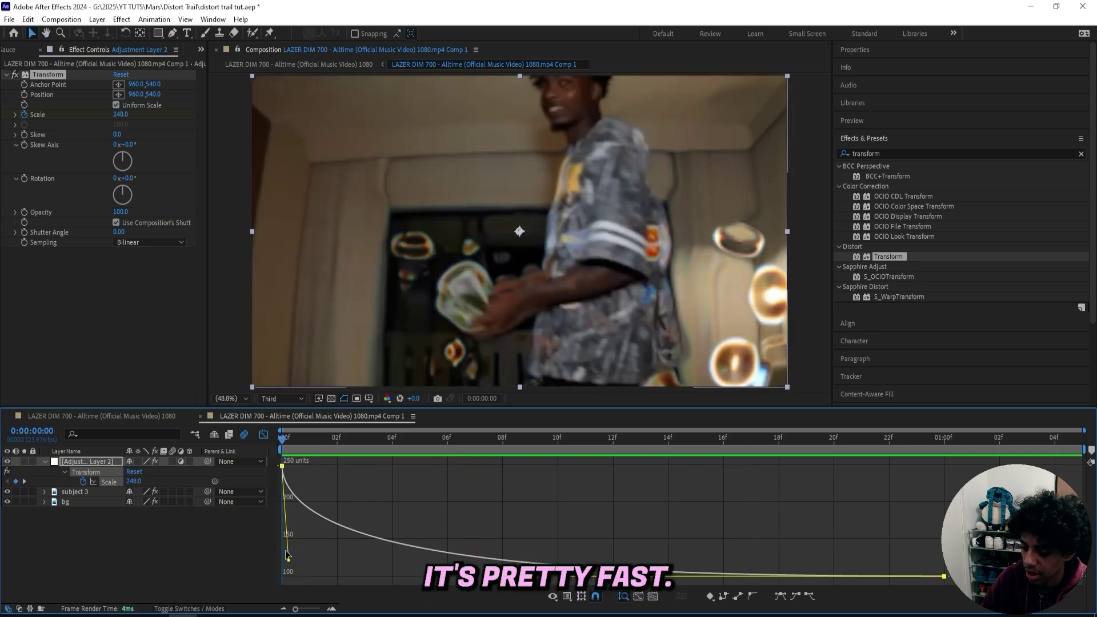
drag(287, 555, 289, 516)
key(space)
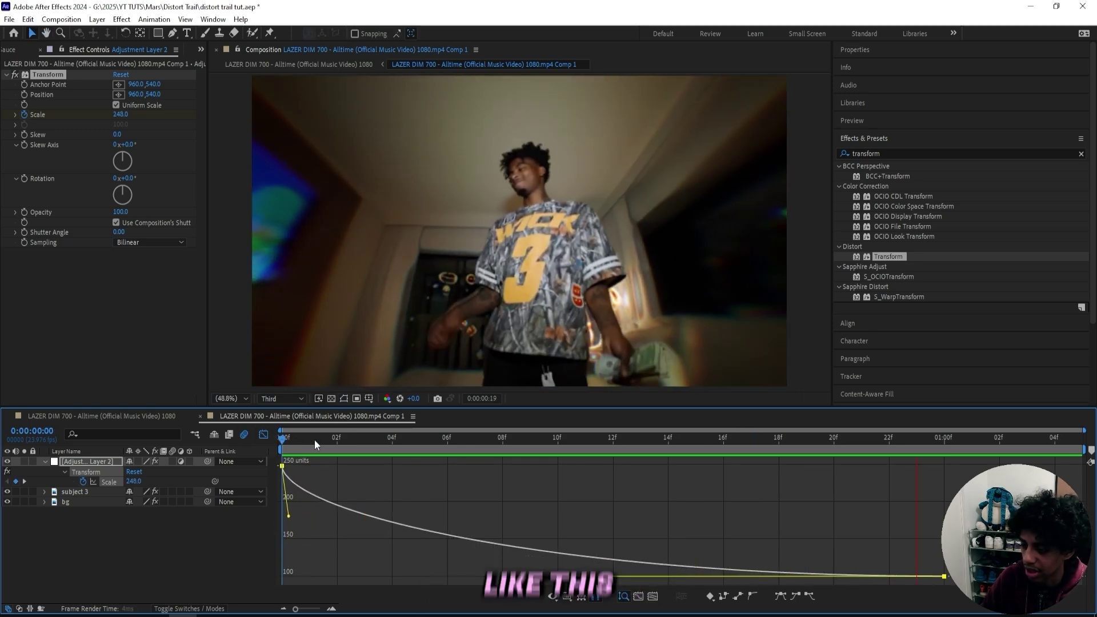
key(shift+F3)
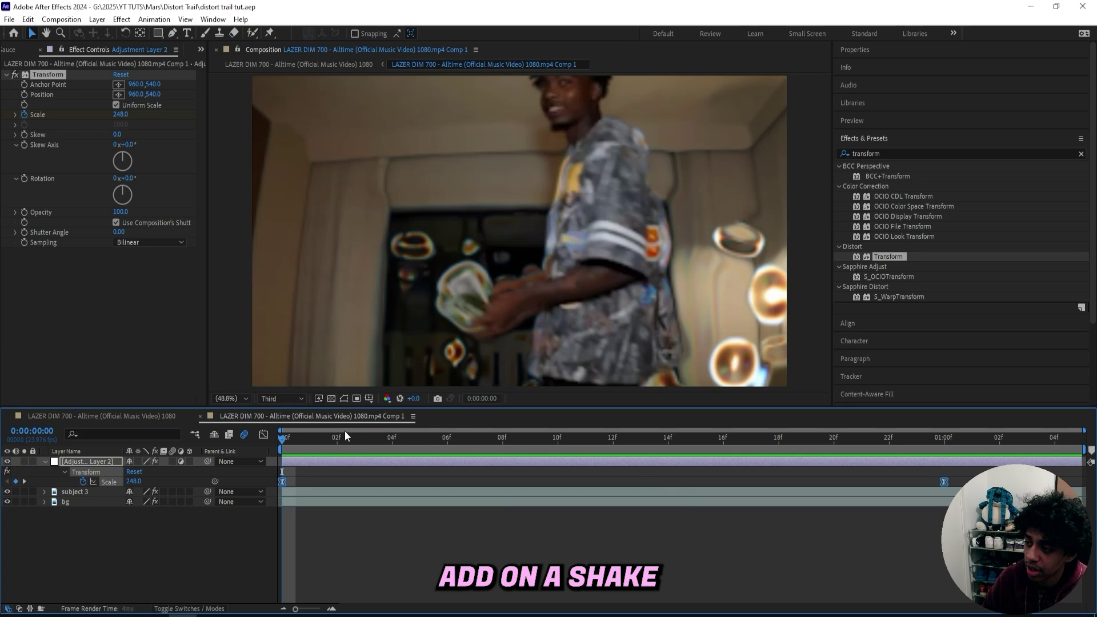
- Apply S_Shake with Amplitude 1.250 and Motion Blur on, keyframed at the start
click(904, 153)
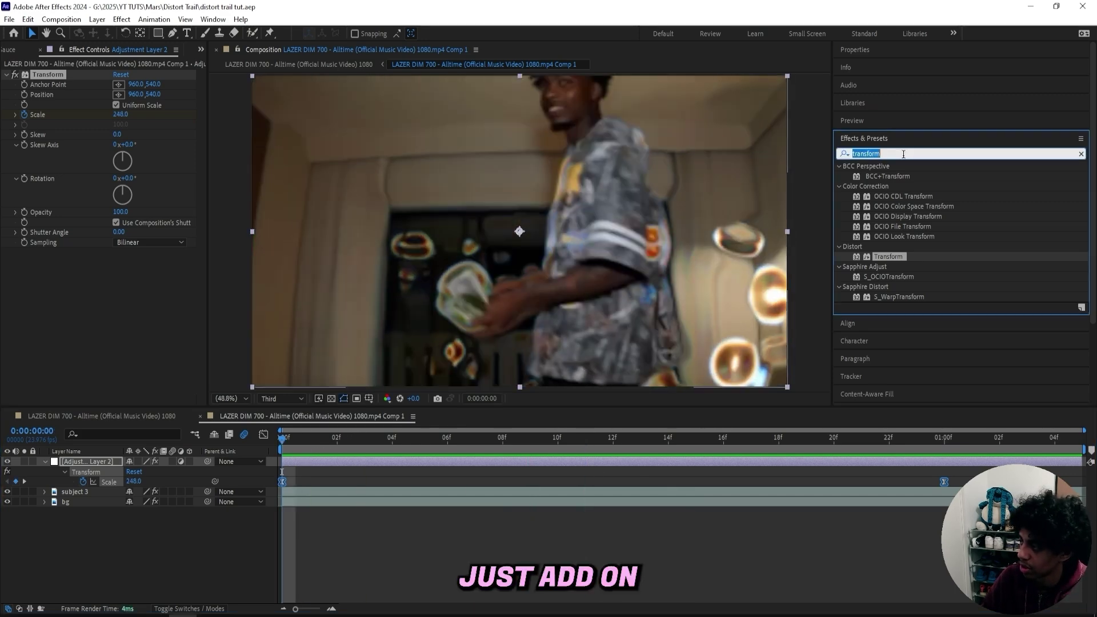
text(s_shake)
double_click(887, 176)
drag(167, 204, 141, 218)
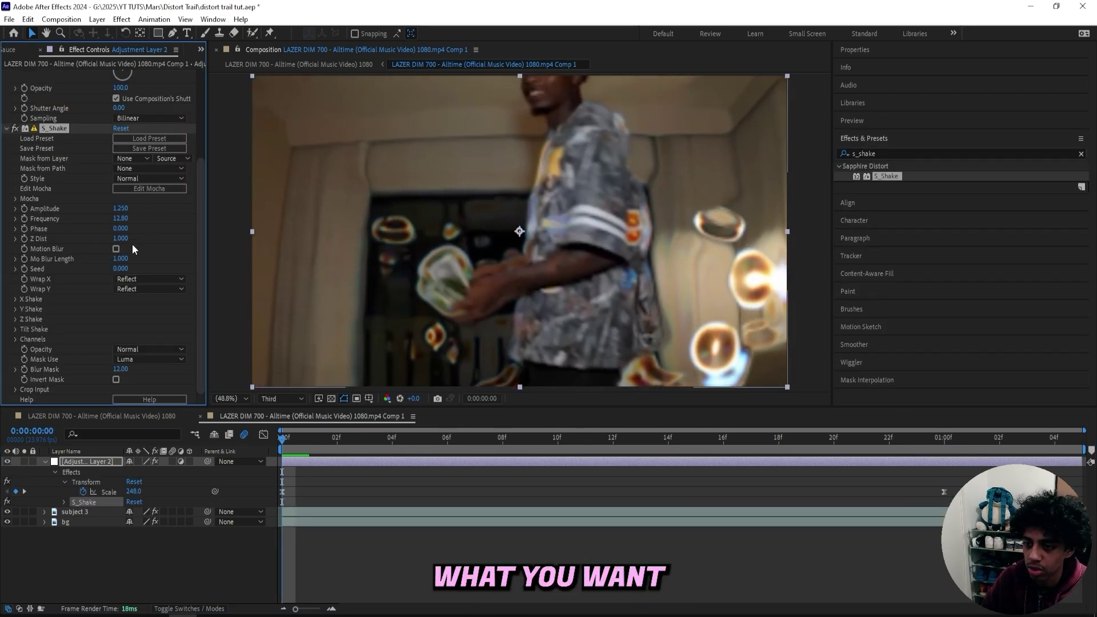
click(116, 248)
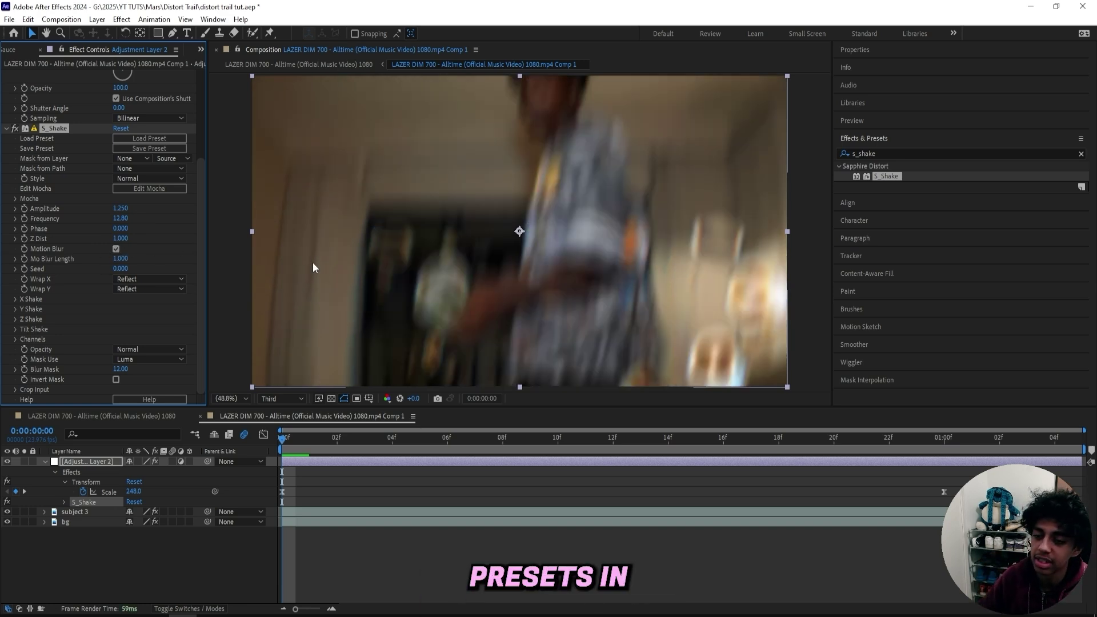
click(24, 249)
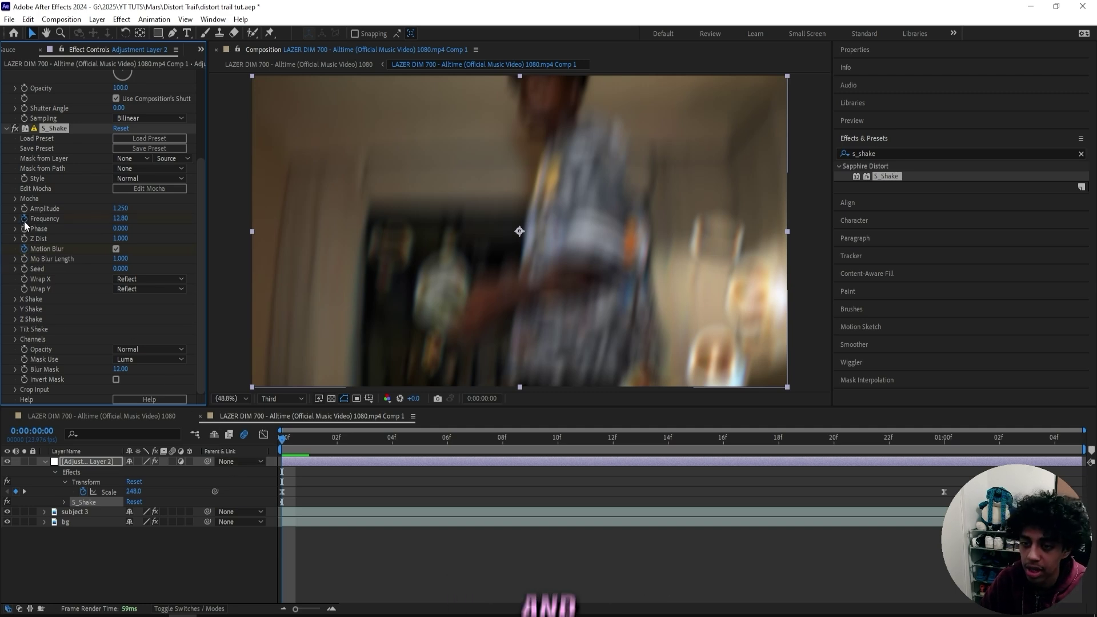
- Set the S_Shake Amplitude to 0 at frame 12
key(u)
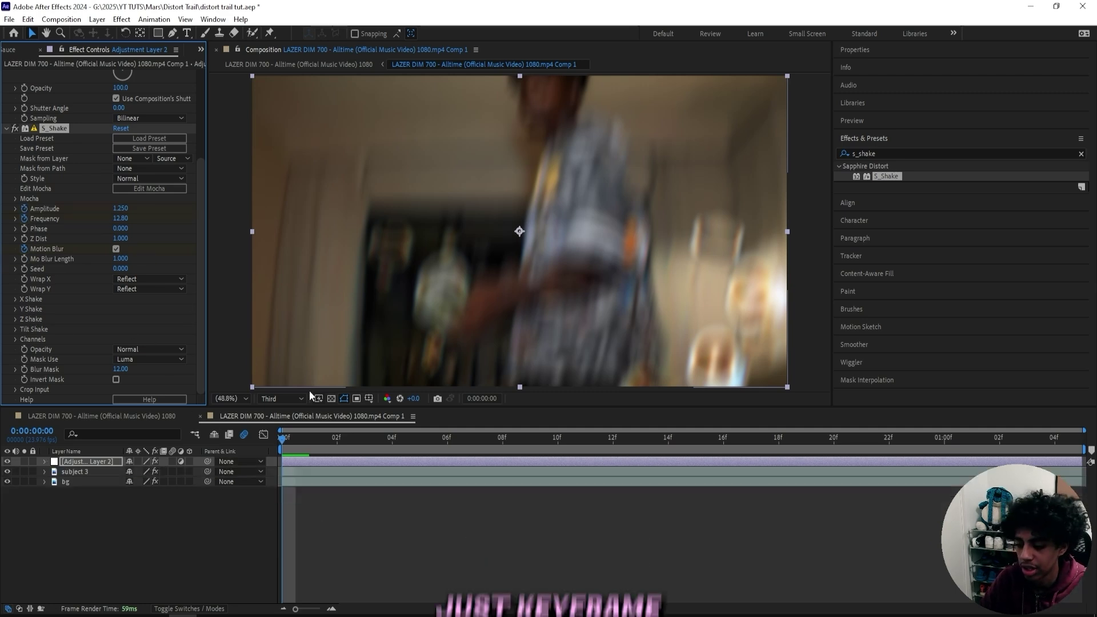
key(u)
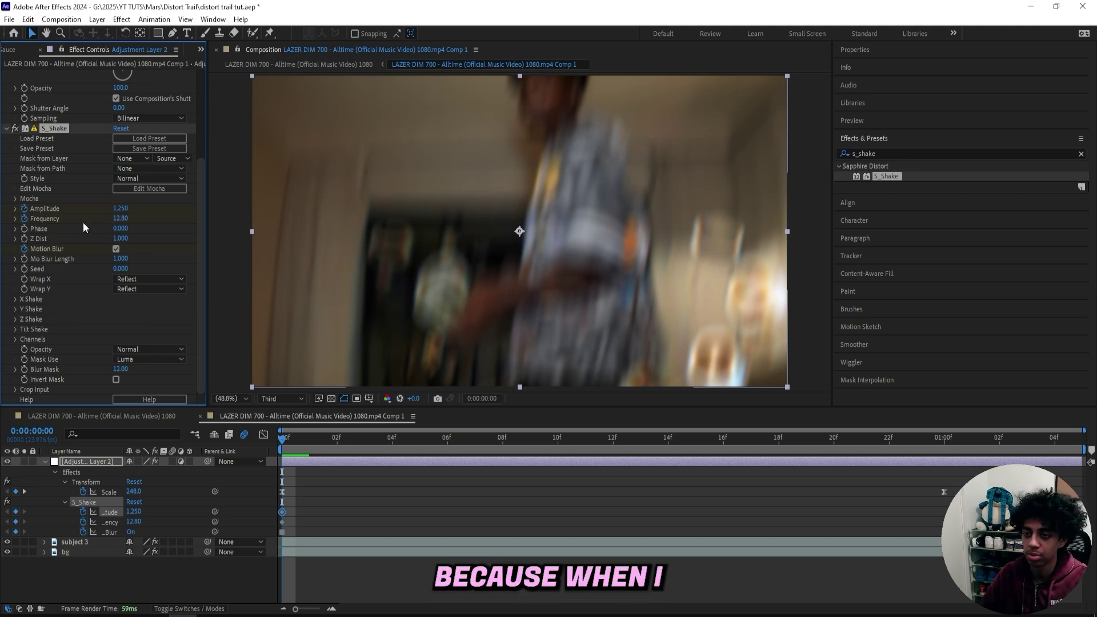
scroll(69, 206, up, 4)
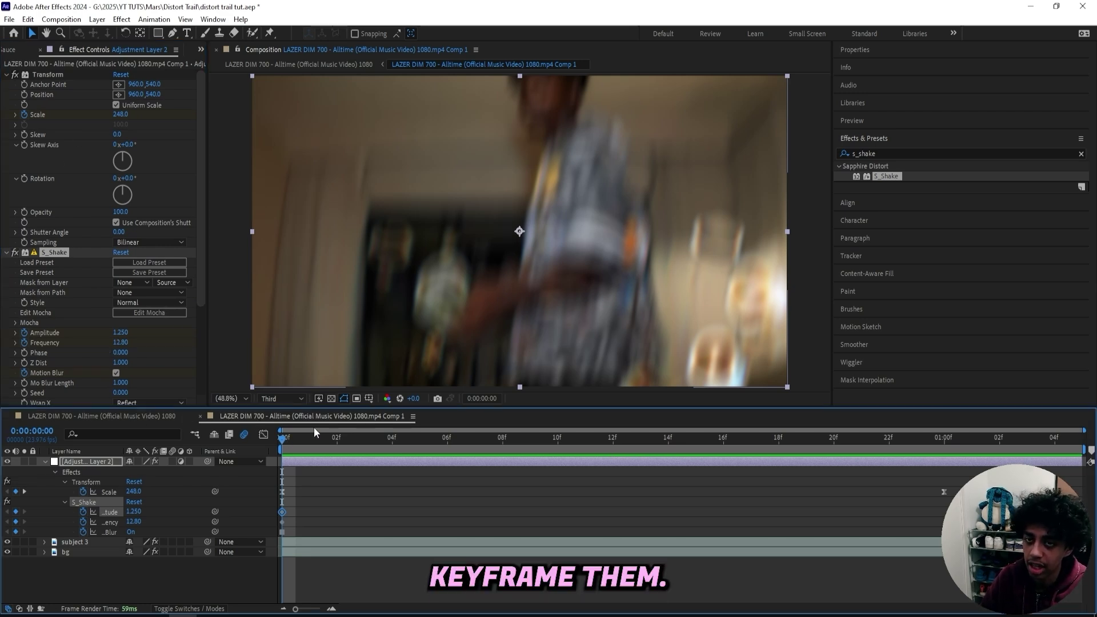
drag(300, 437, 605, 445)
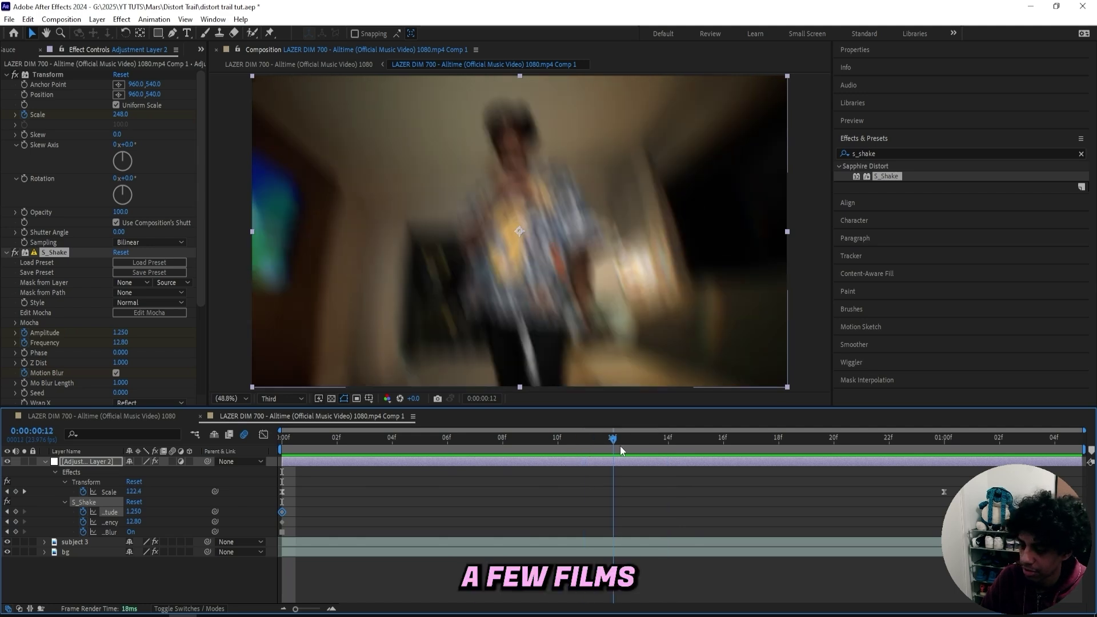
click(121, 332)
text(0)
key(Return)
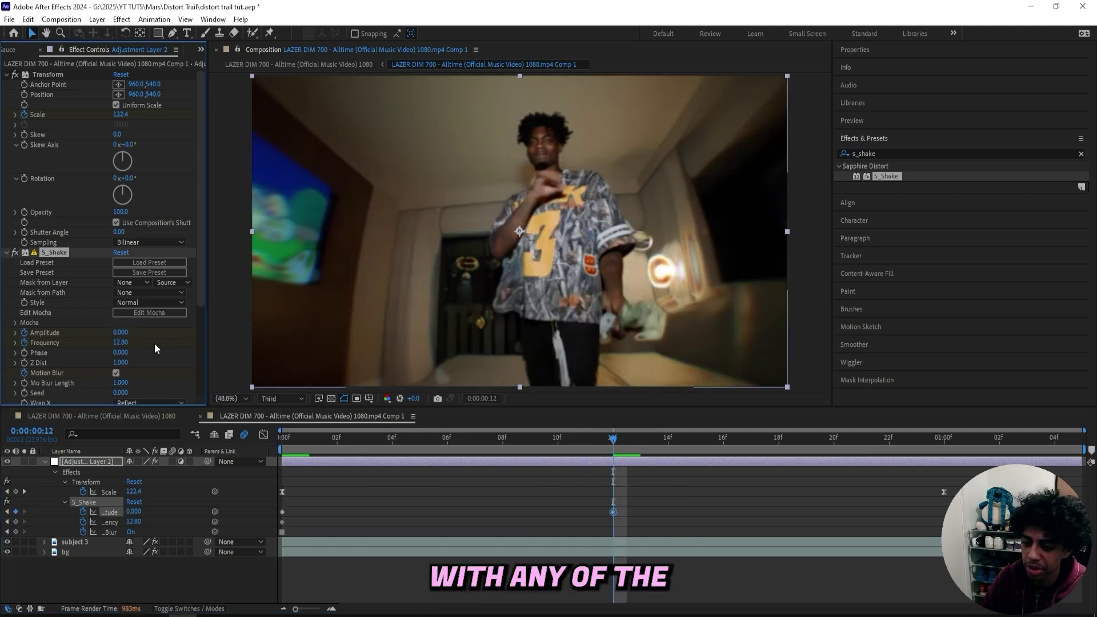
- Preview the shake, then expand Y Shake and raise Y Rand Amp, keeping Y Rand Freq at 1.000
drag(598, 433, 222, 452)
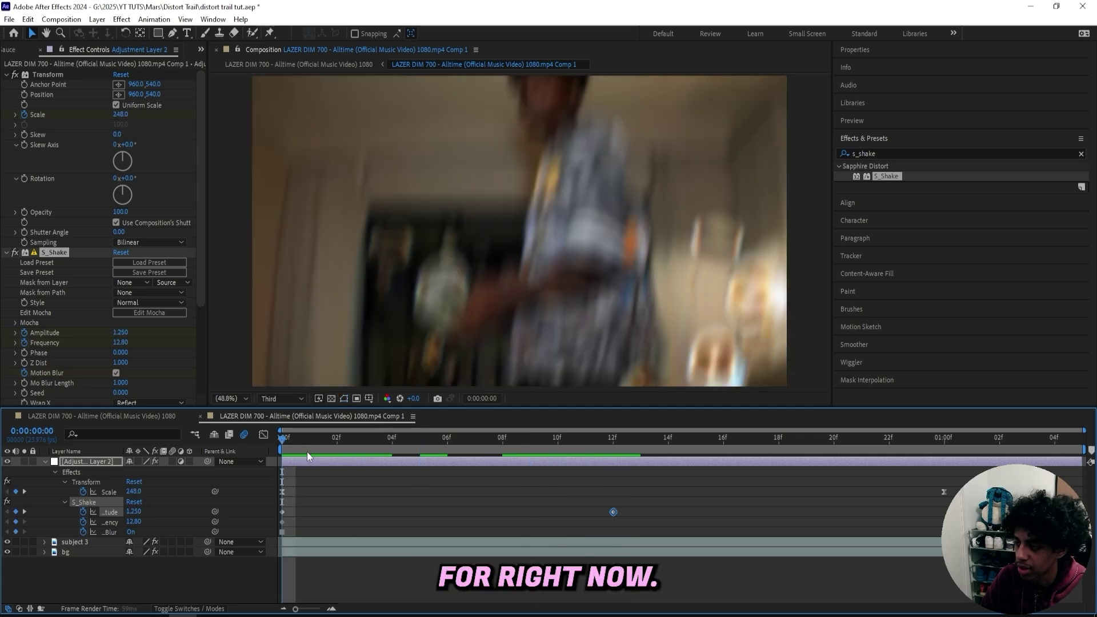
key(space)
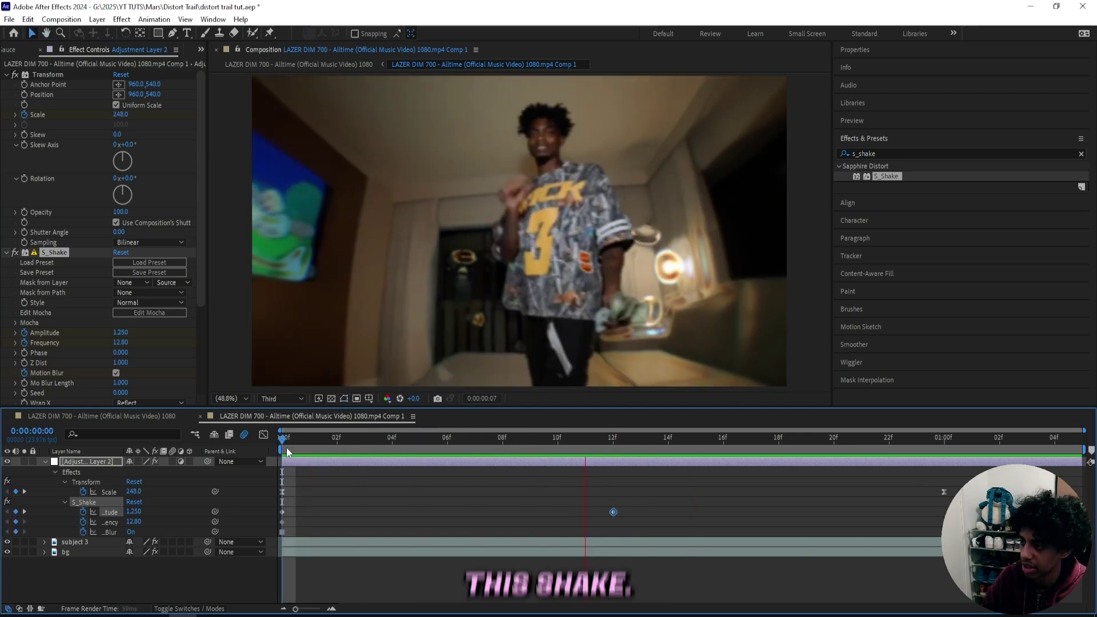
key(space)
scroll(41, 294, down, 5)
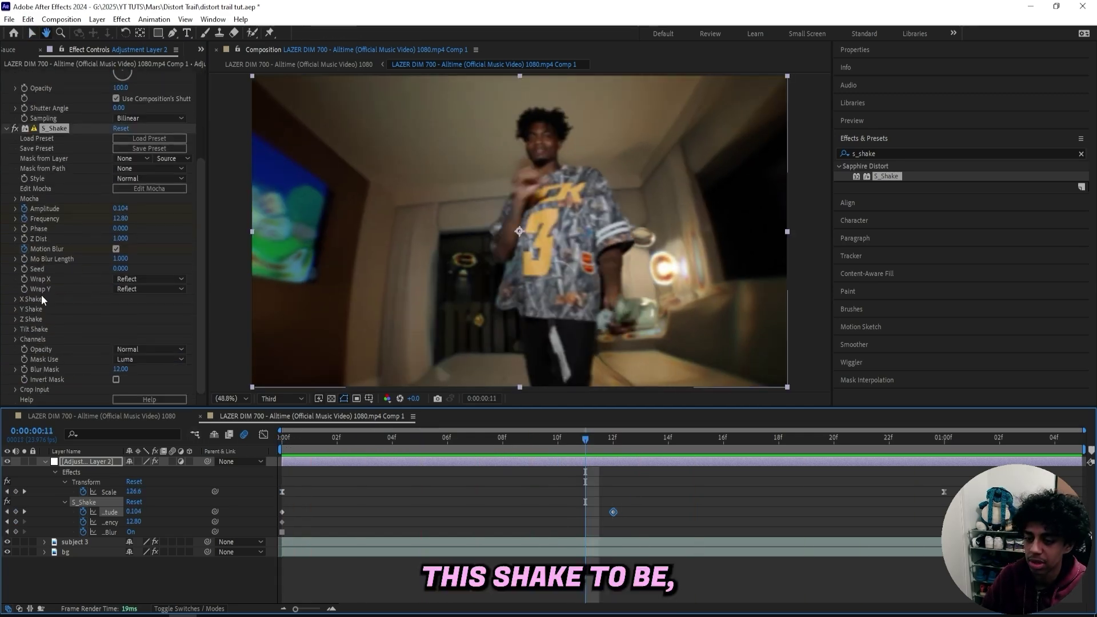
click(16, 310)
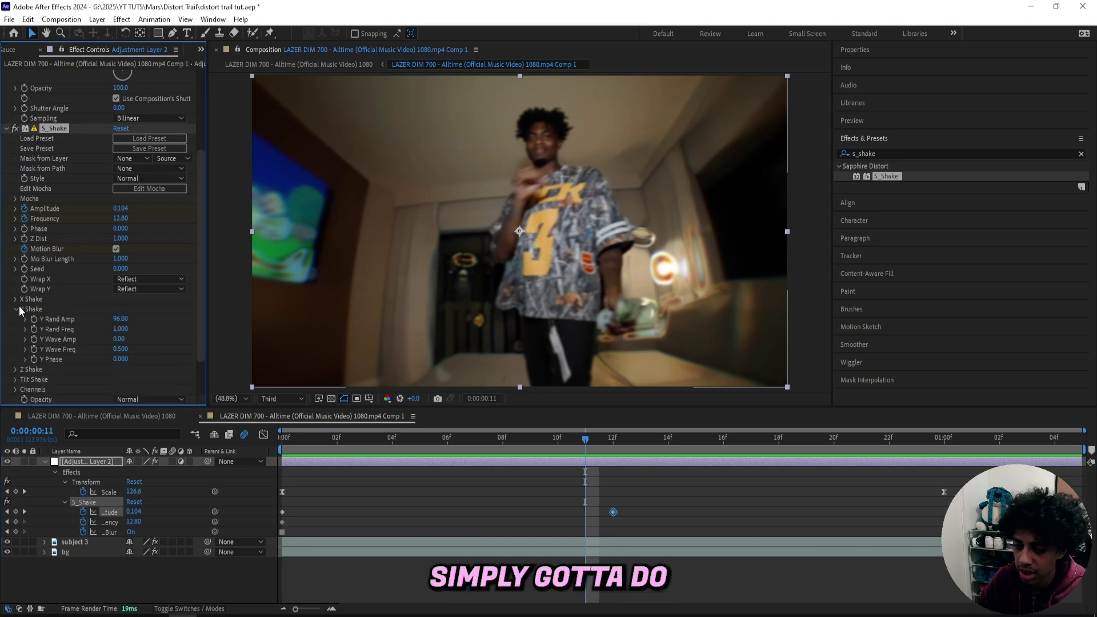
scroll(87, 320, down, 2)
drag(121, 269, 240, 251)
click(138, 283)
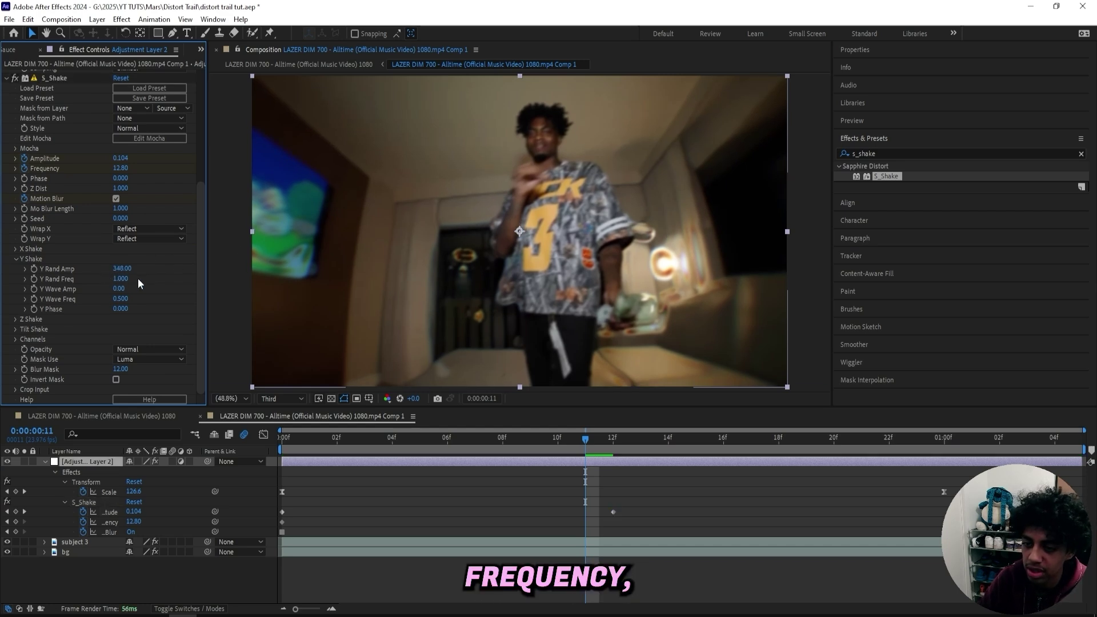
drag(121, 278, 154, 266)
key(ctrl+z)
- Keyframe Y Rand Amp and the vertical wave frequency at the first frame, and reduce X Rand Amp
click(620, 452)
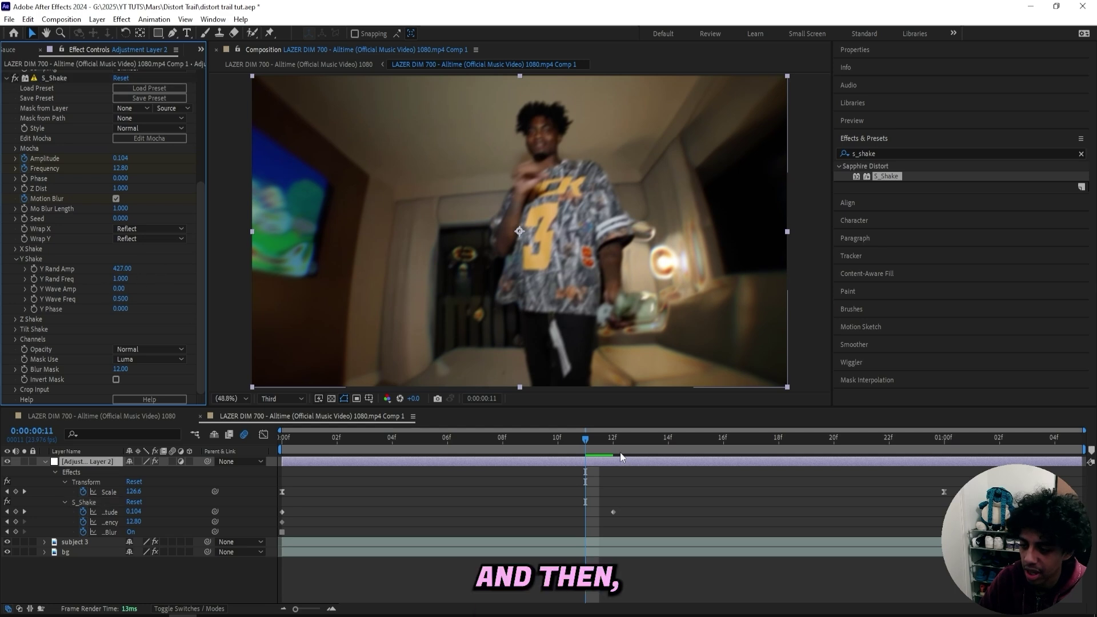
drag(321, 436, 196, 384)
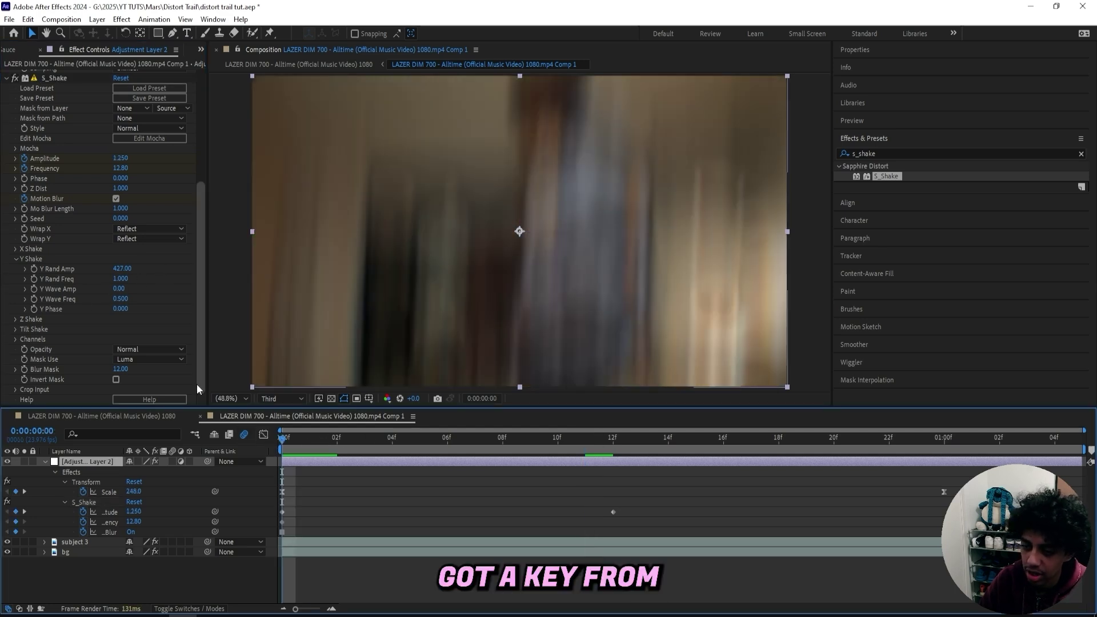
click(34, 270)
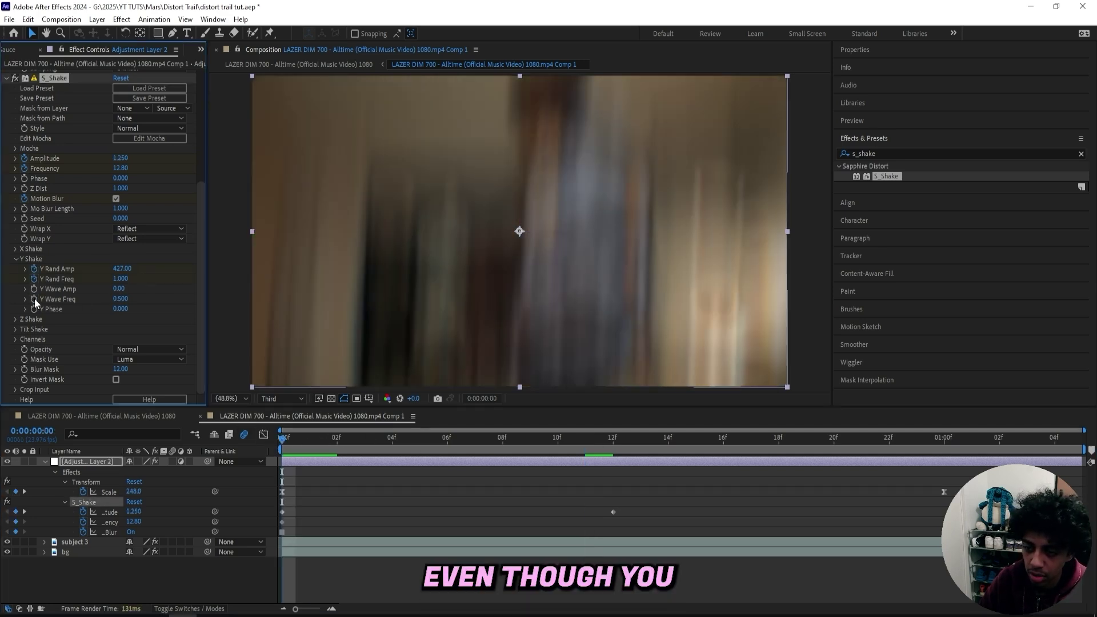
click(34, 298)
click(16, 249)
drag(132, 260, 109, 269)
- Preview the shake and lower the vertical random amplitude, to 343 and then 316
key(space)
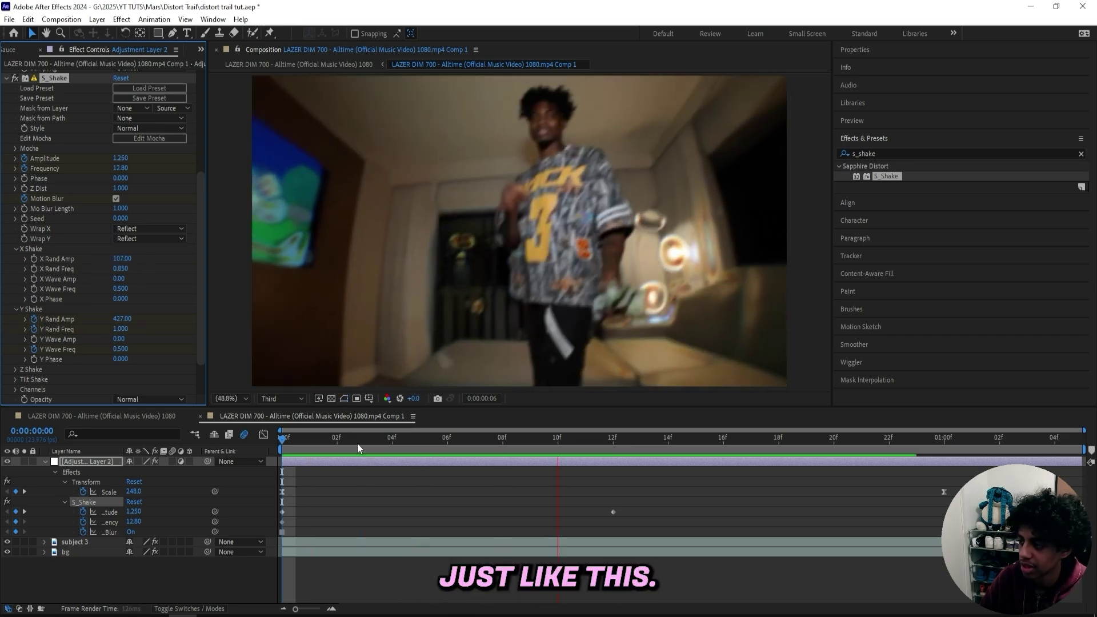
key(space)
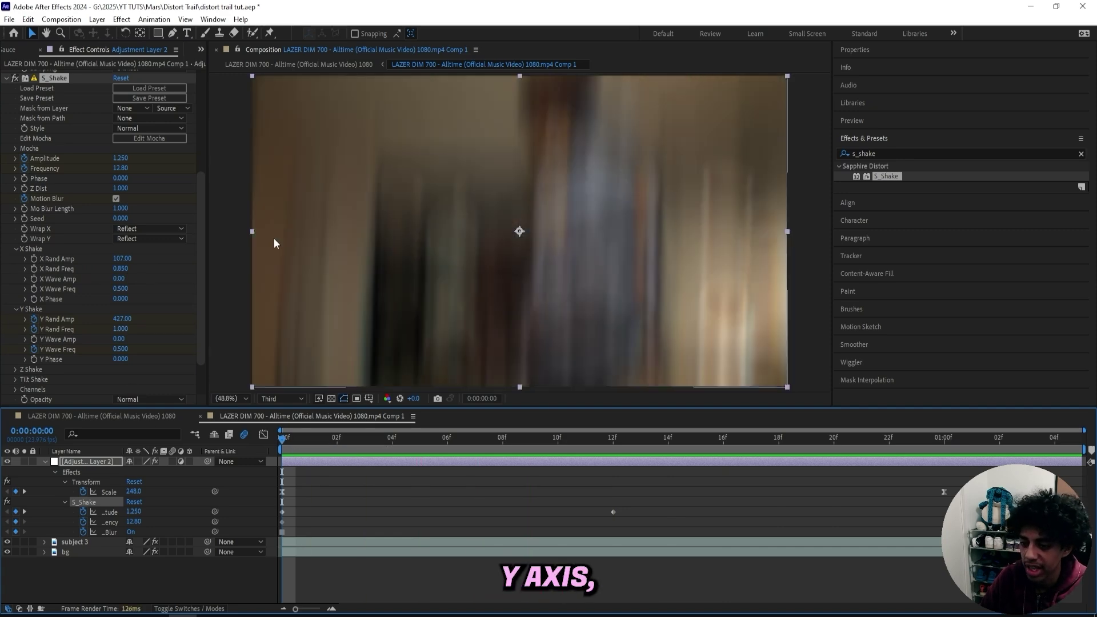
drag(122, 318, 60, 326)
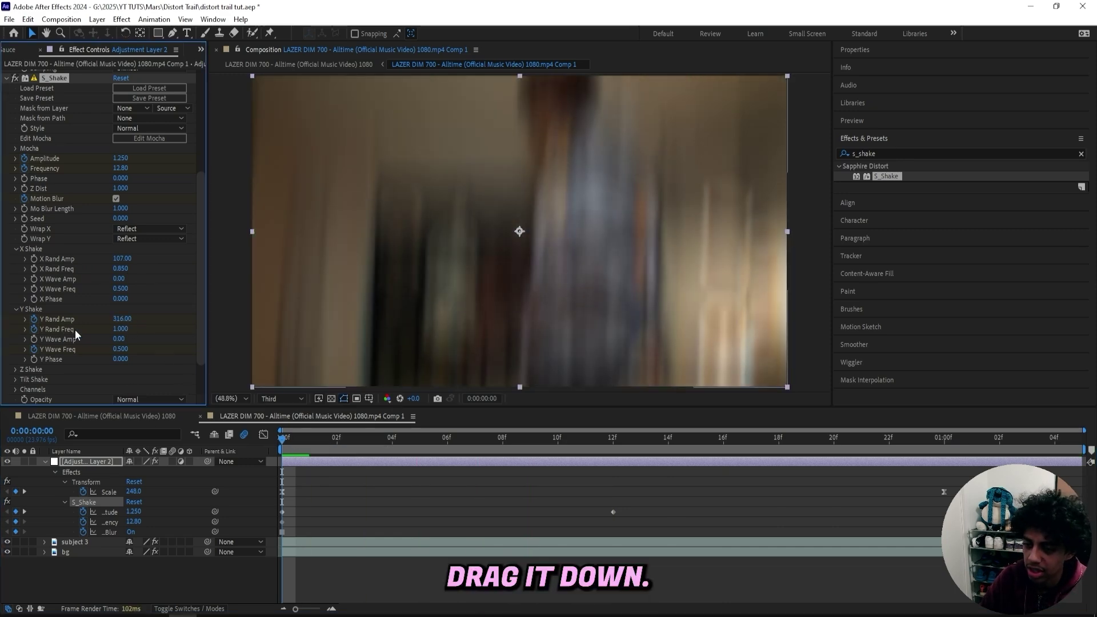
click(215, 436)
key(space)
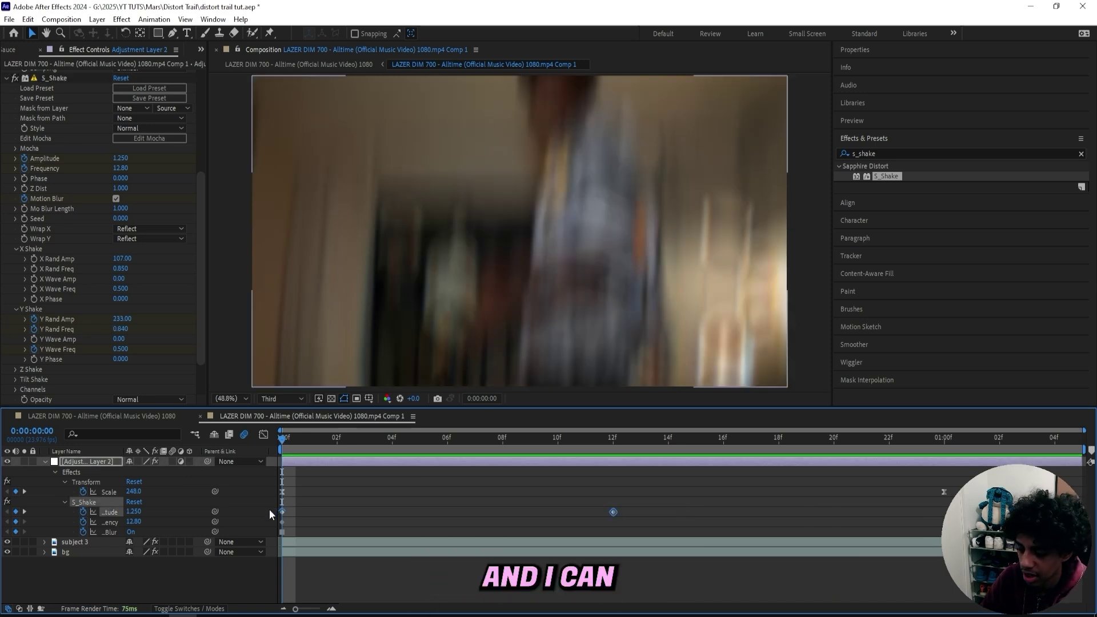
- In the Graph Editor, steepen the Amplitude falloff from the first keyframe
click(264, 435)
click(394, 467)
drag(395, 465, 289, 519)
- Add the Exposure effect to Adjustment Layer 2
click(264, 435)
click(914, 154)
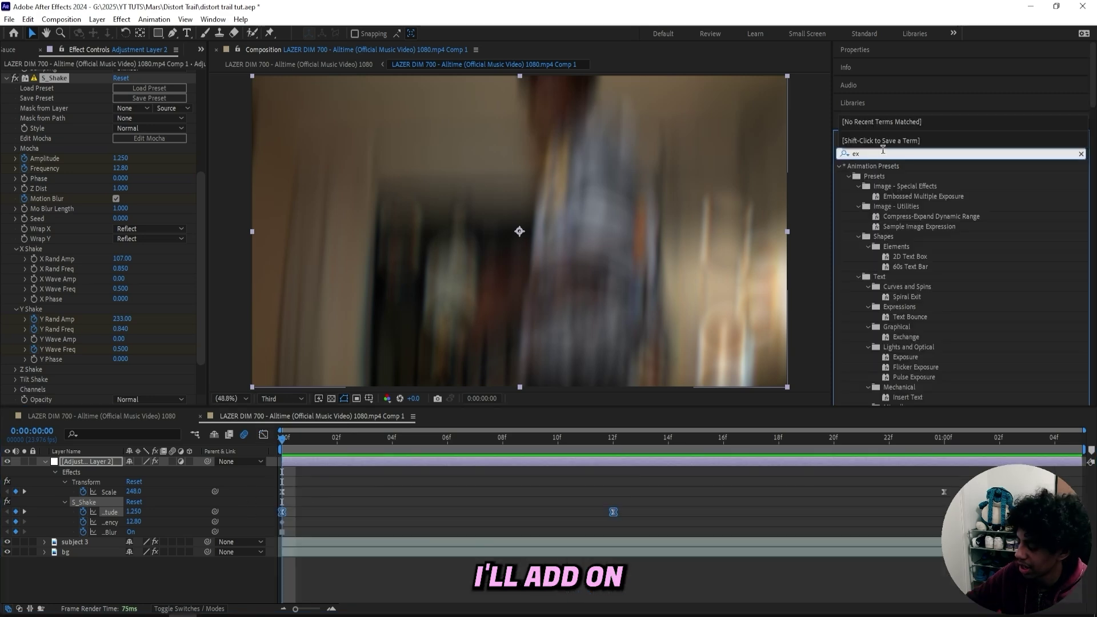
text(exposure)
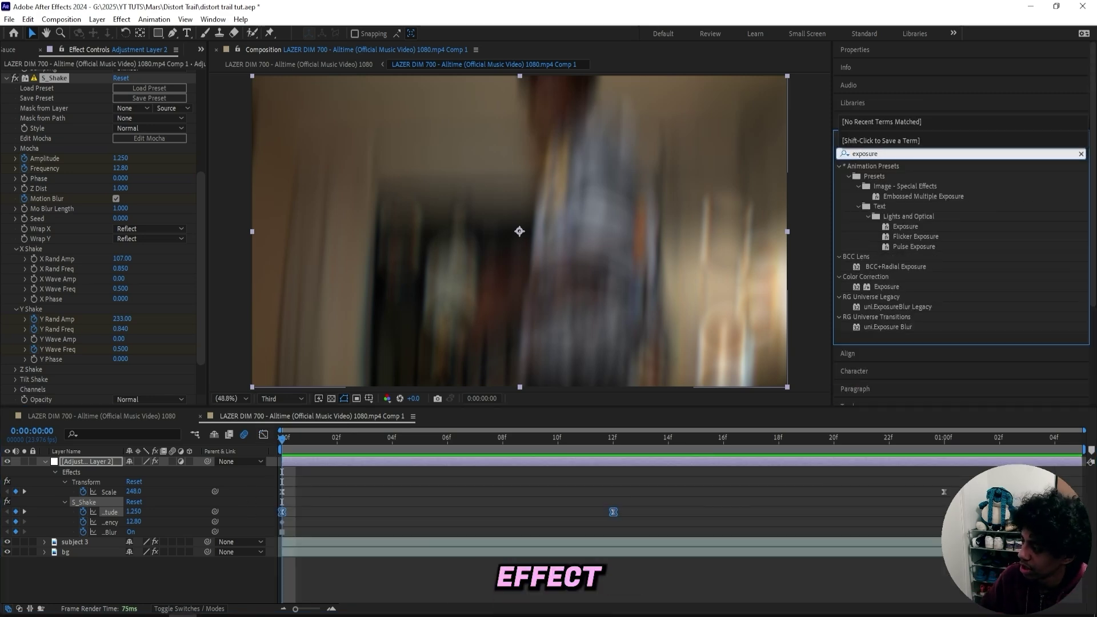
key(Return)
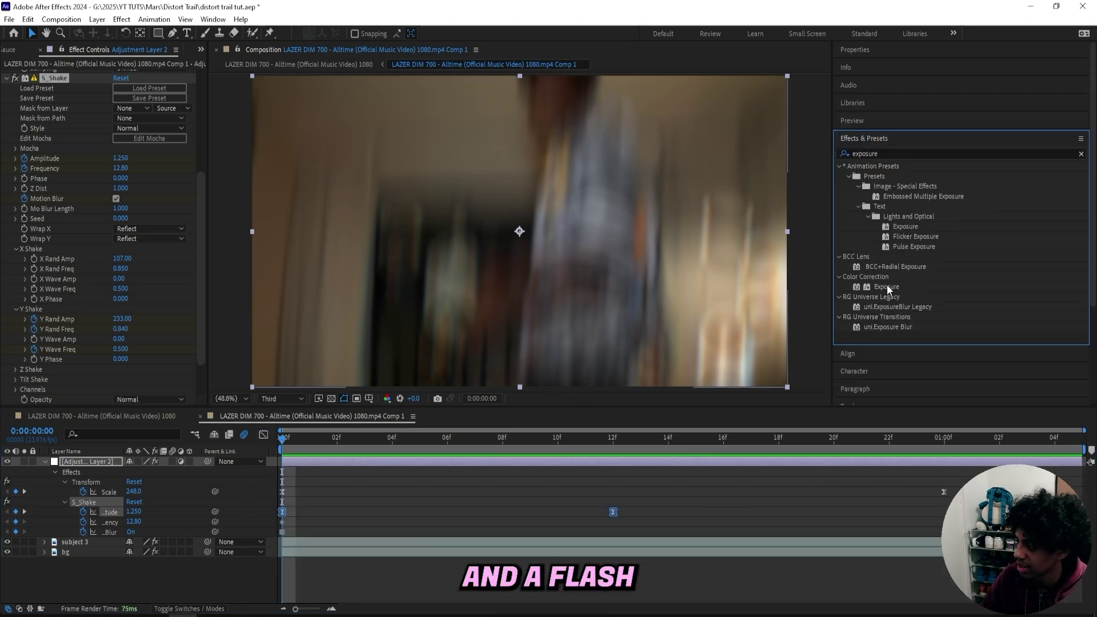
key(ctrl+space)
text(e)
key(Return)
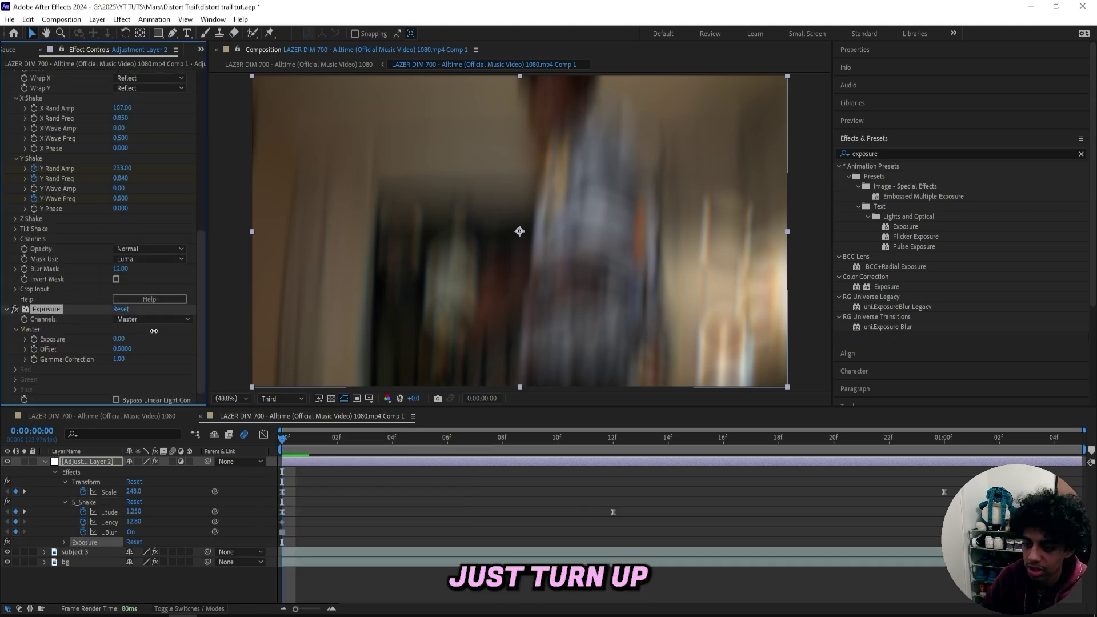
- Keyframe Exposure from 2.75 at the first frame to 0 at frame 10, then preview
drag(118, 339, 265, 325)
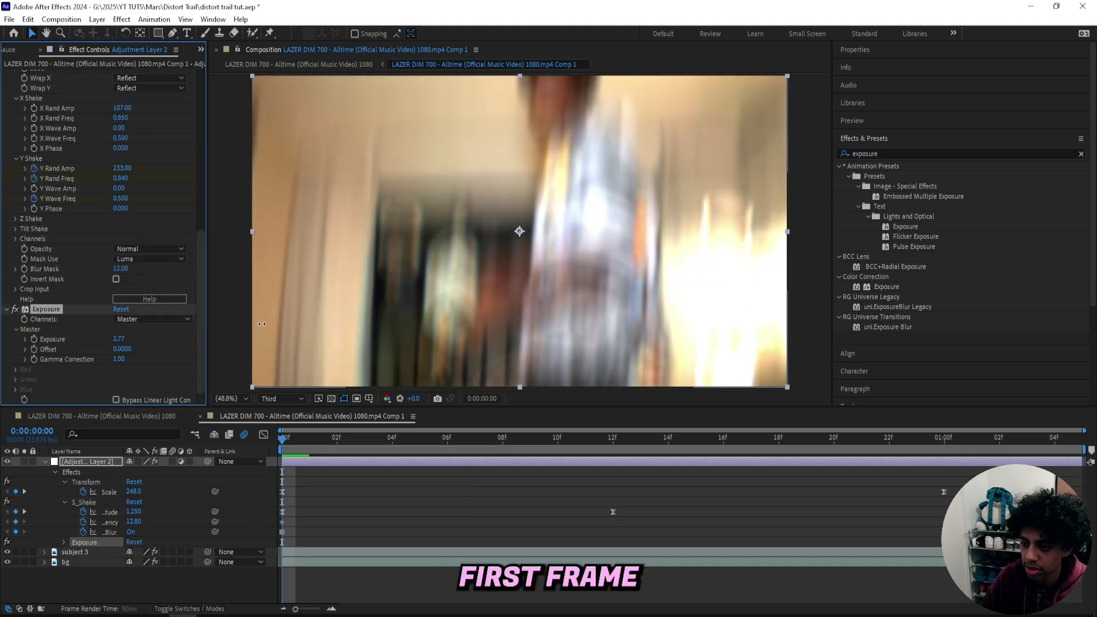
click(34, 340)
drag(354, 439, 557, 439)
click(118, 338)
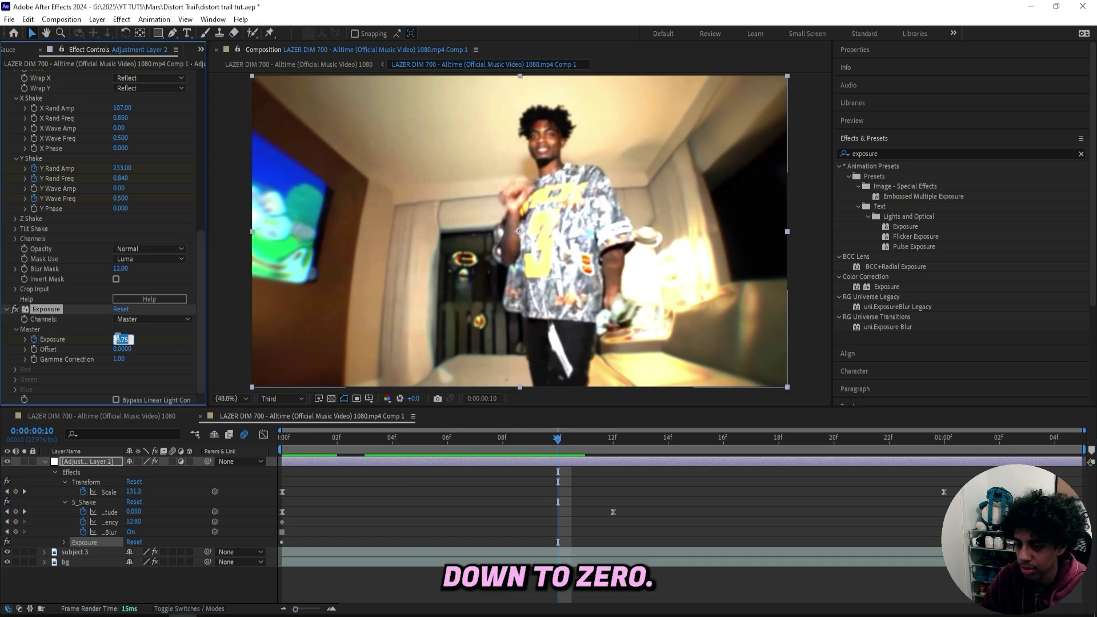
key(Return)
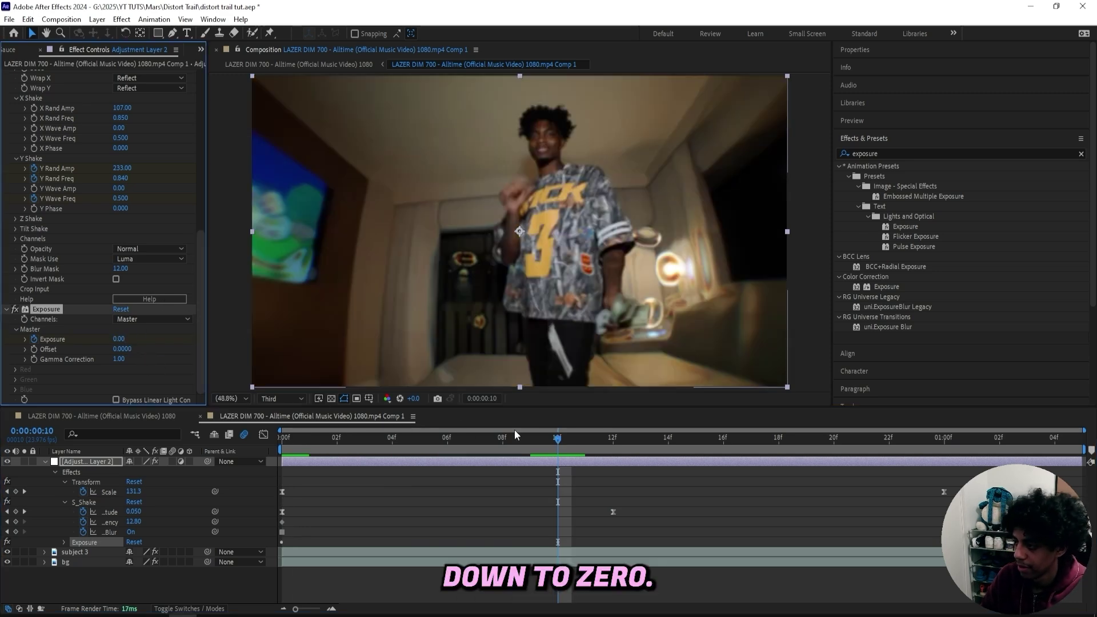
key(space)
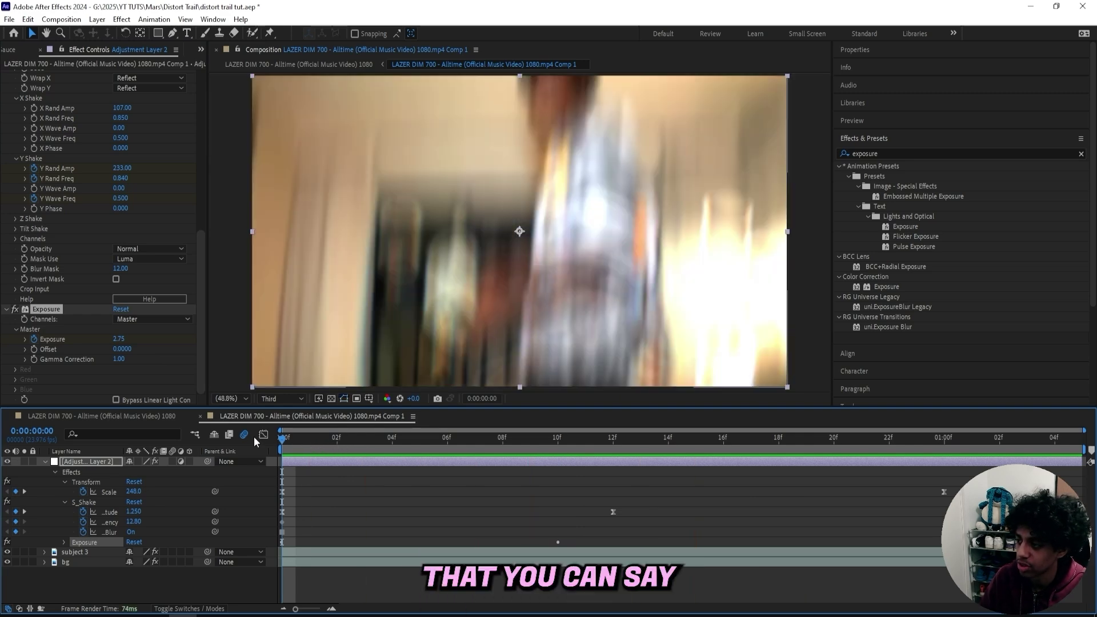
key(u)
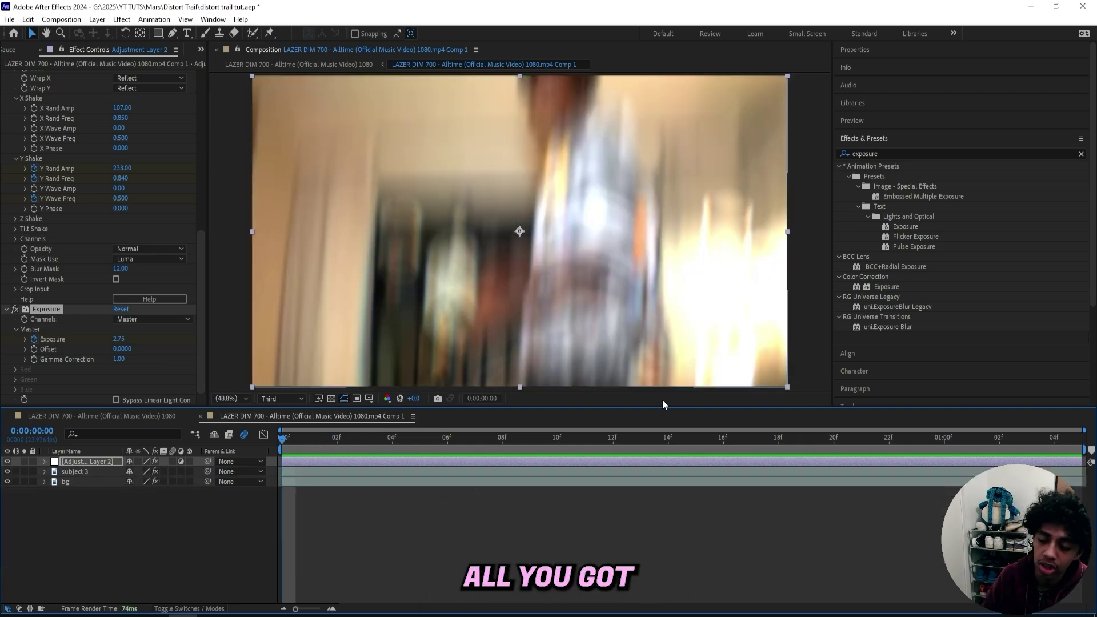
- Select all the adjustment layer's keyframes and choose Animation > Save Animation Preset
key(u)
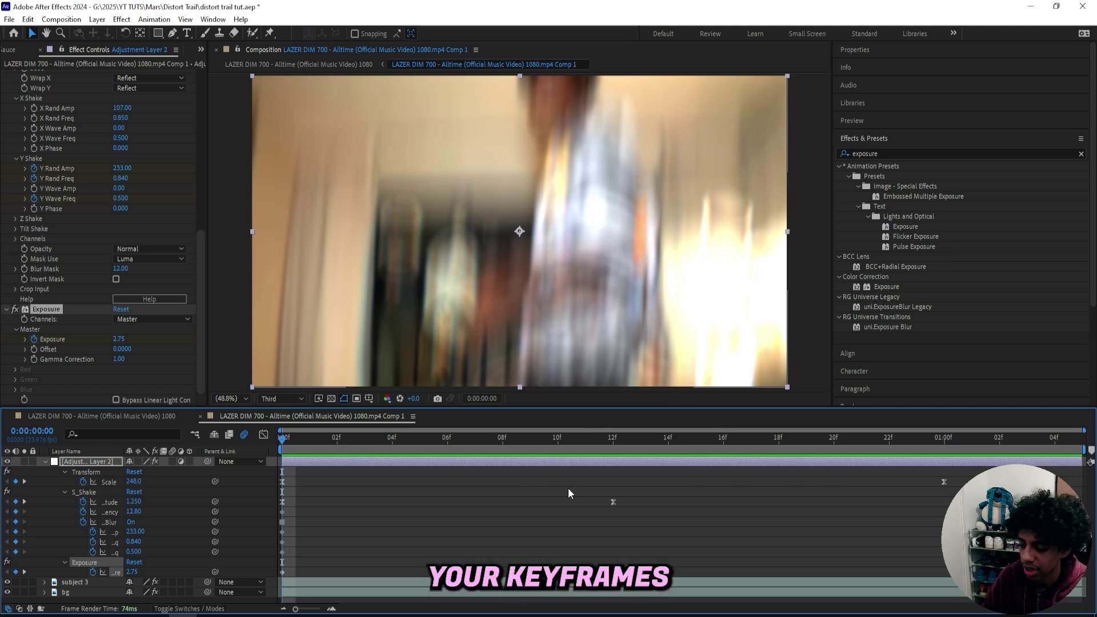
drag(960, 472, 189, 583)
click(167, 21)
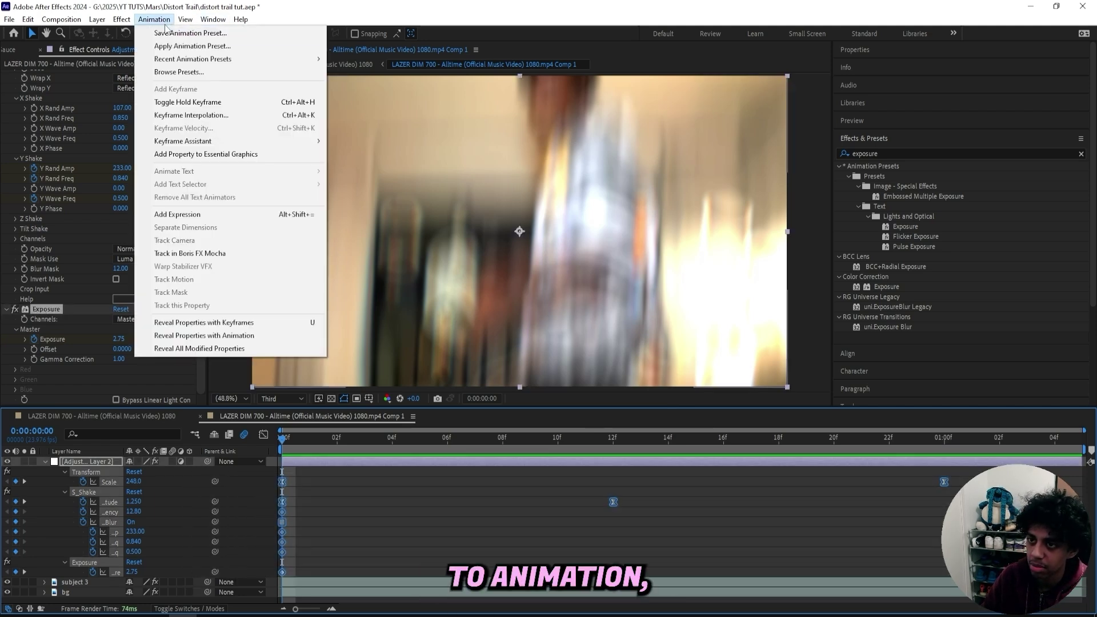
click(164, 33)
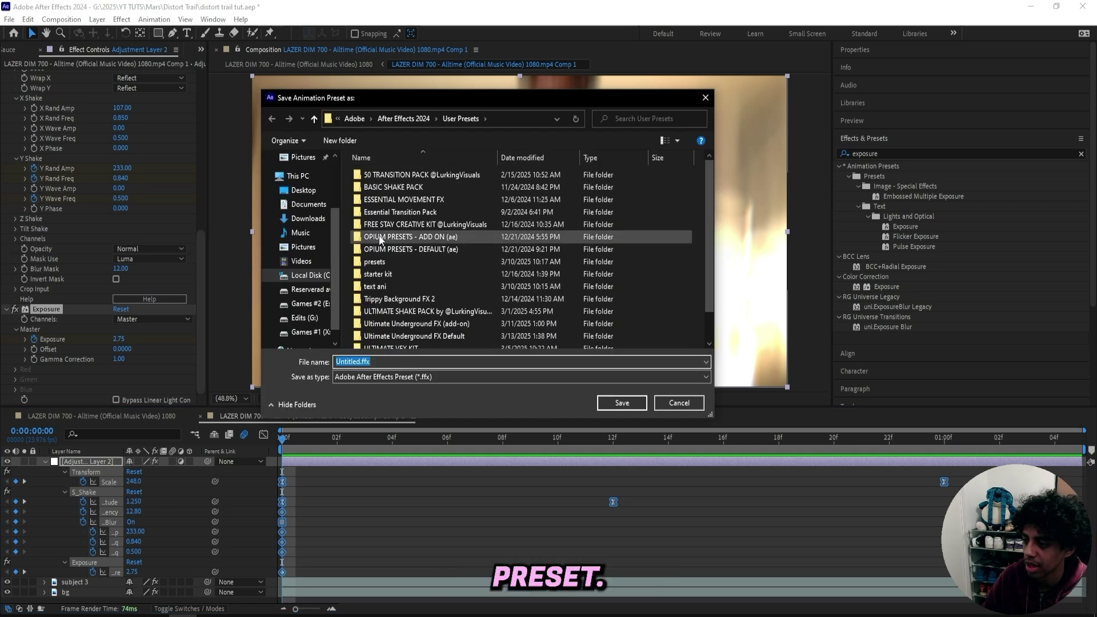
scroll(491, 286, down, 1)
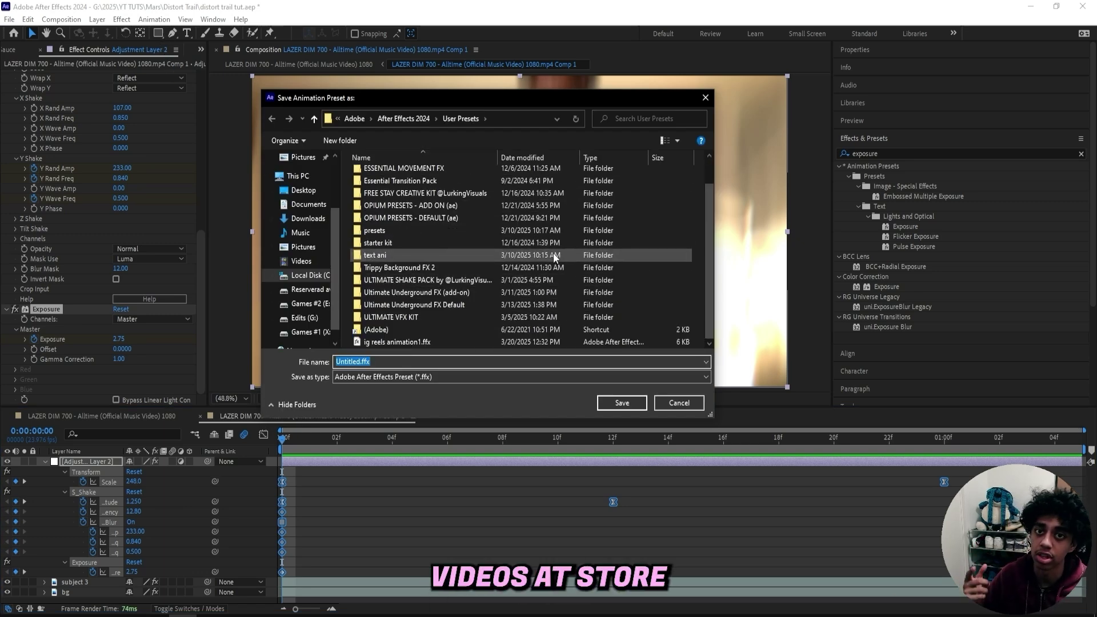
- Create and open a 'shake presets' folder under User Presets, naming the file 'vertical camera shake'
right_click(701, 281)
mouse_move(746, 410)
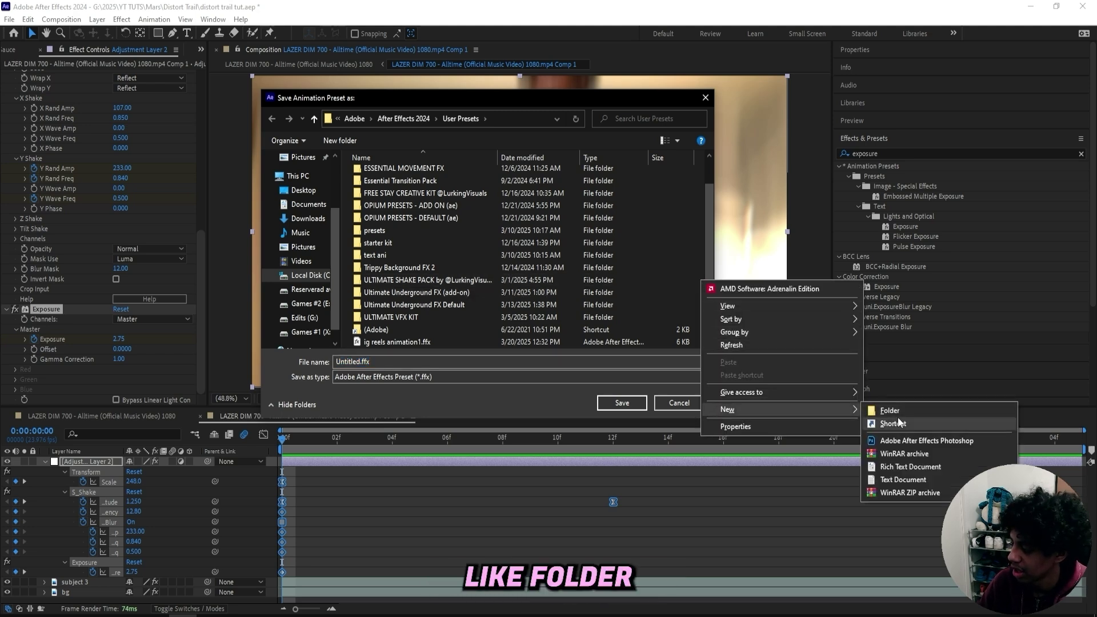
click(889, 411)
text(shak)
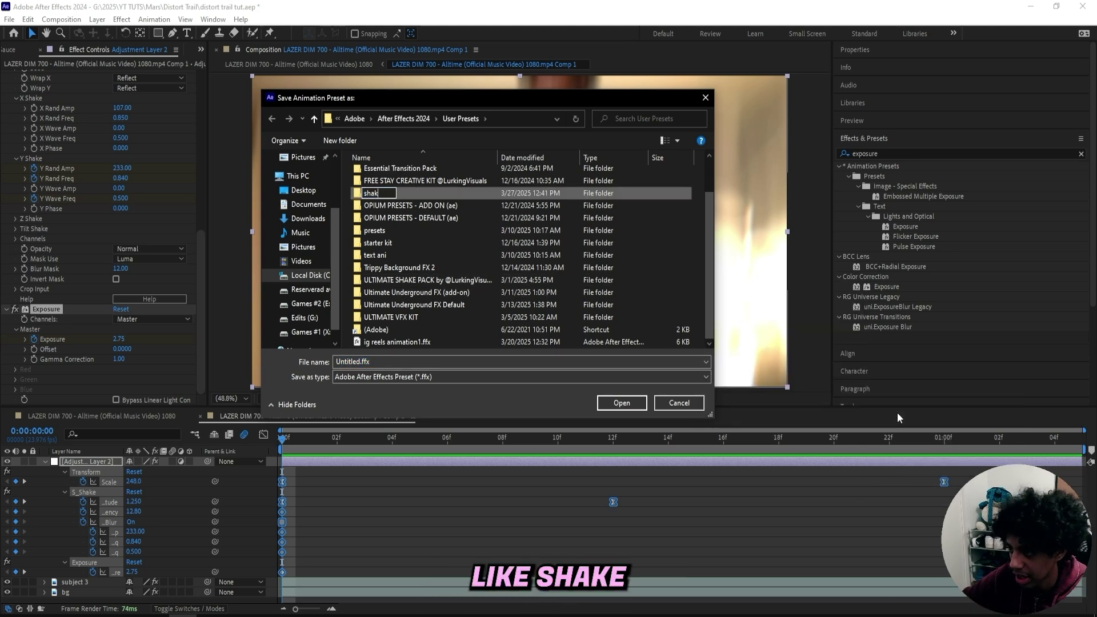
text(e presets)
key(Return)
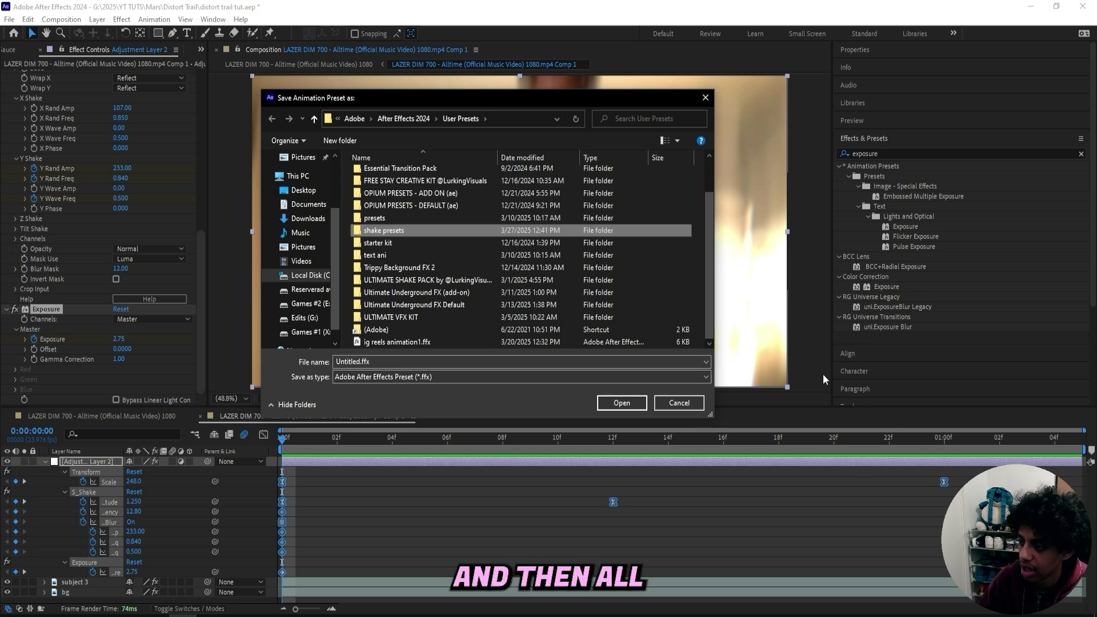
double_click(385, 234)
triple_click(399, 360)
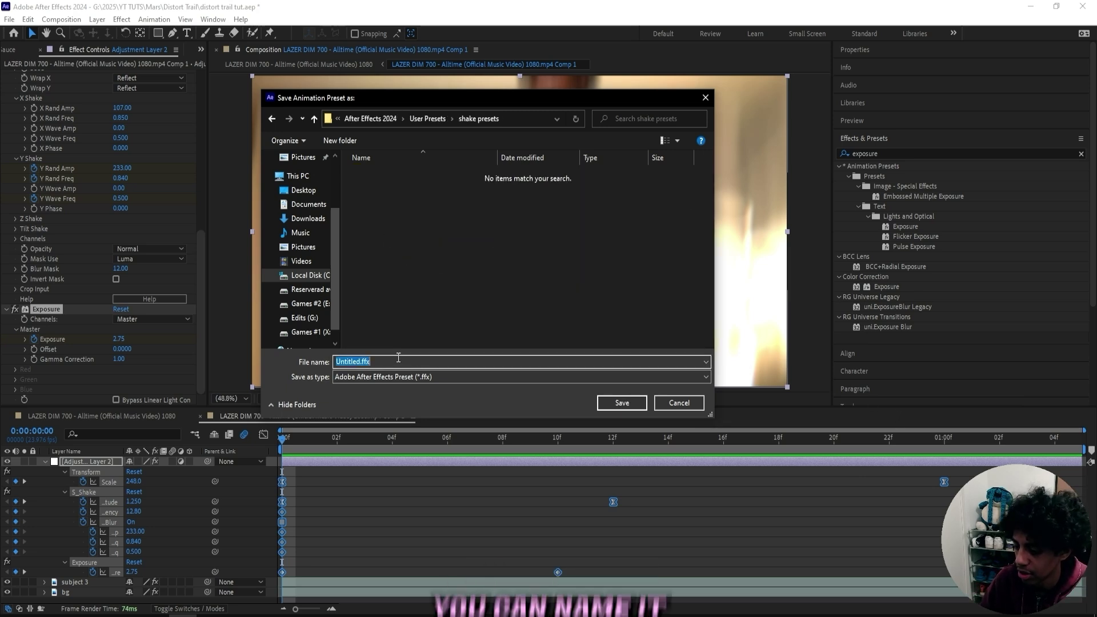
text(vertical )
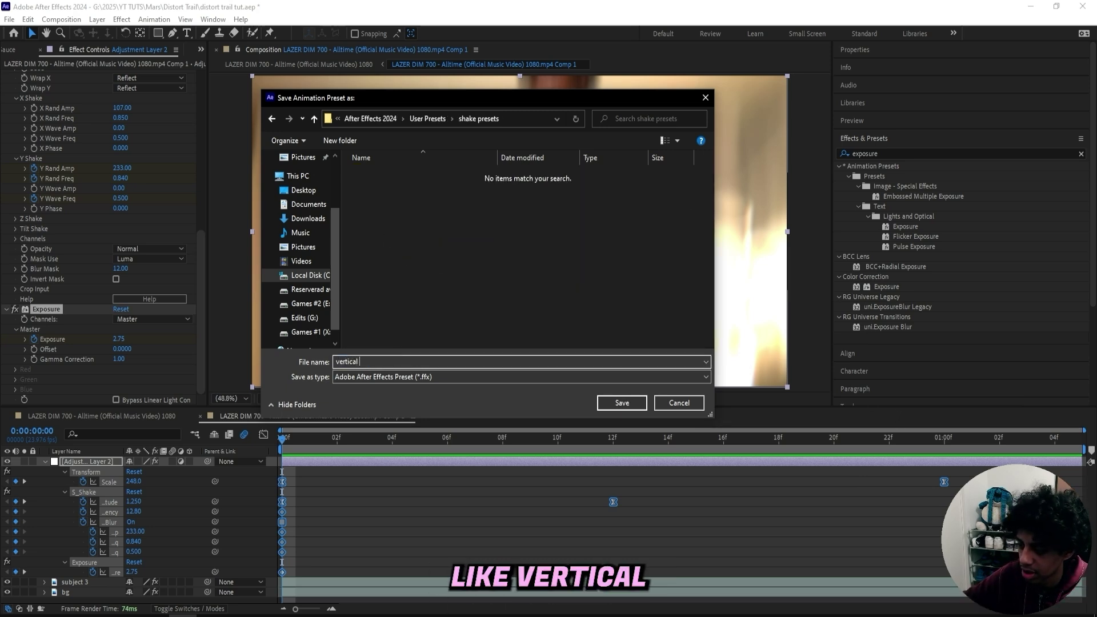
text(camer)
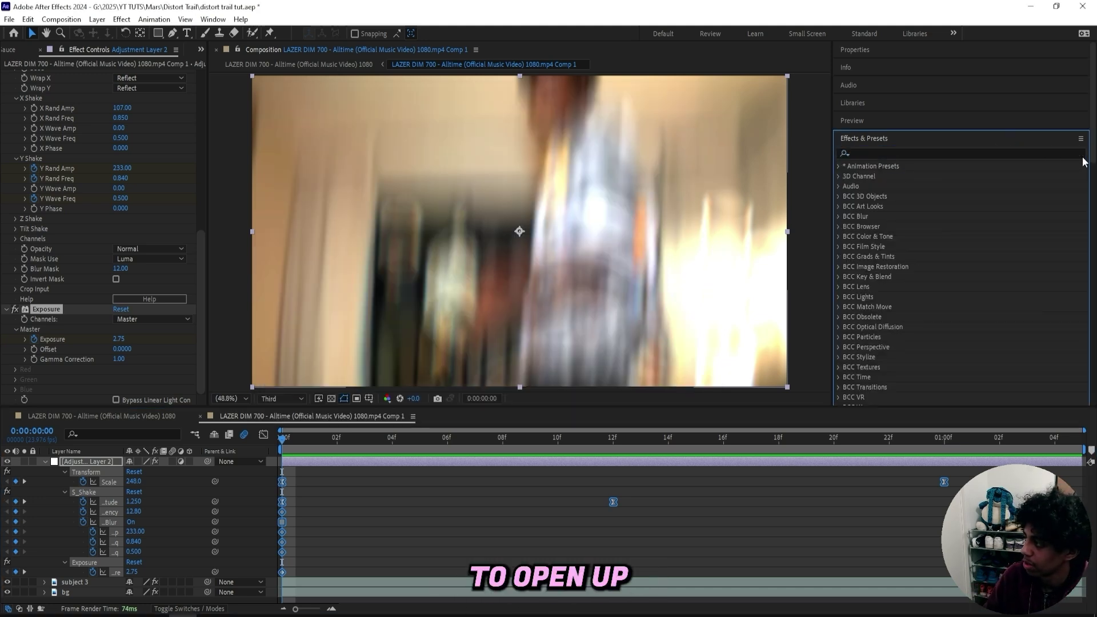
- Filter Effects & Presets by 'shake' and scroll through the User Presets shake folders
right_click(875, 144)
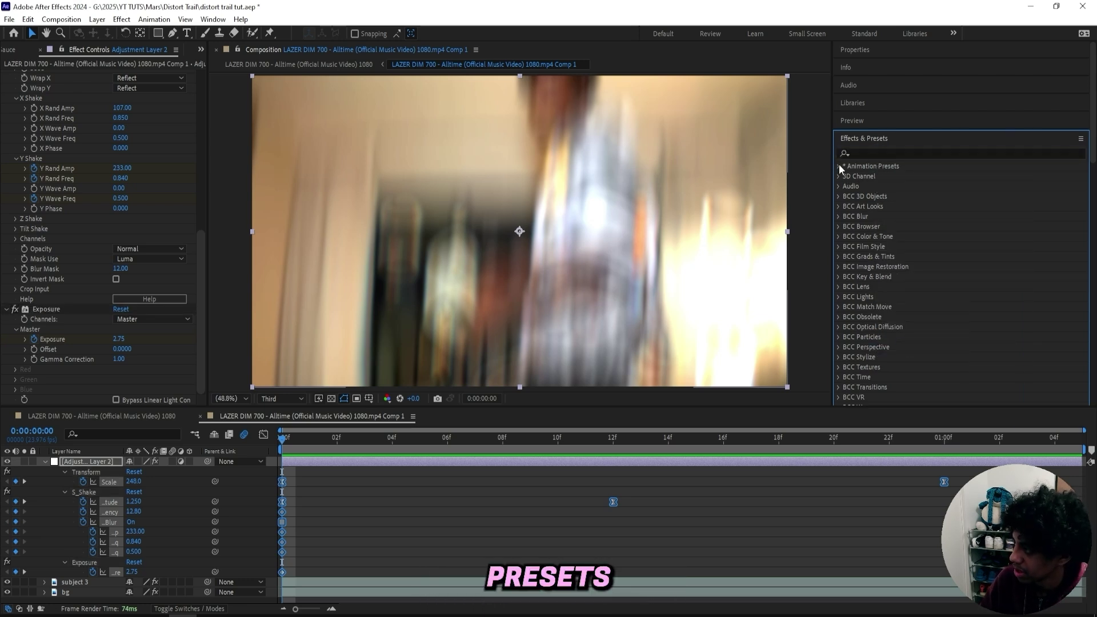
text(shake)
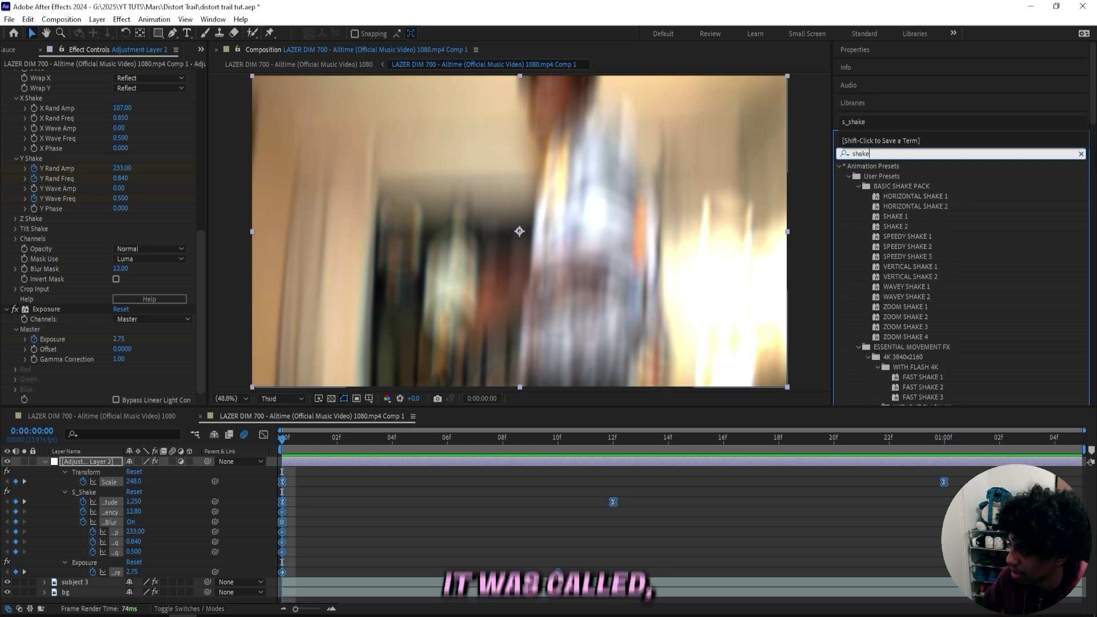
scroll(959, 279, down, 6)
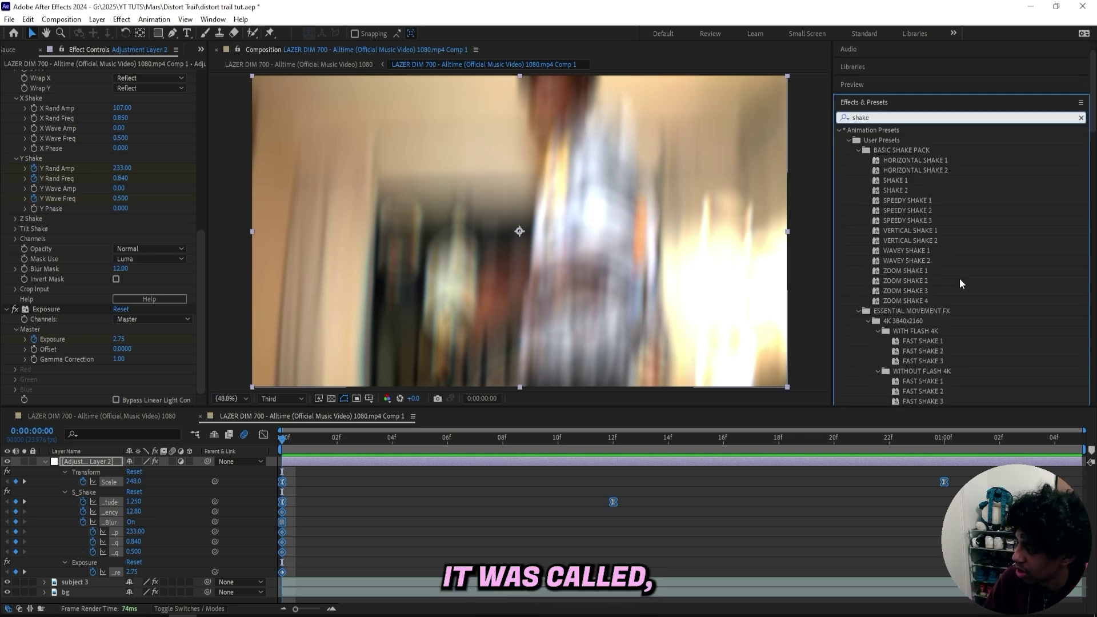
scroll(899, 241, up, 6)
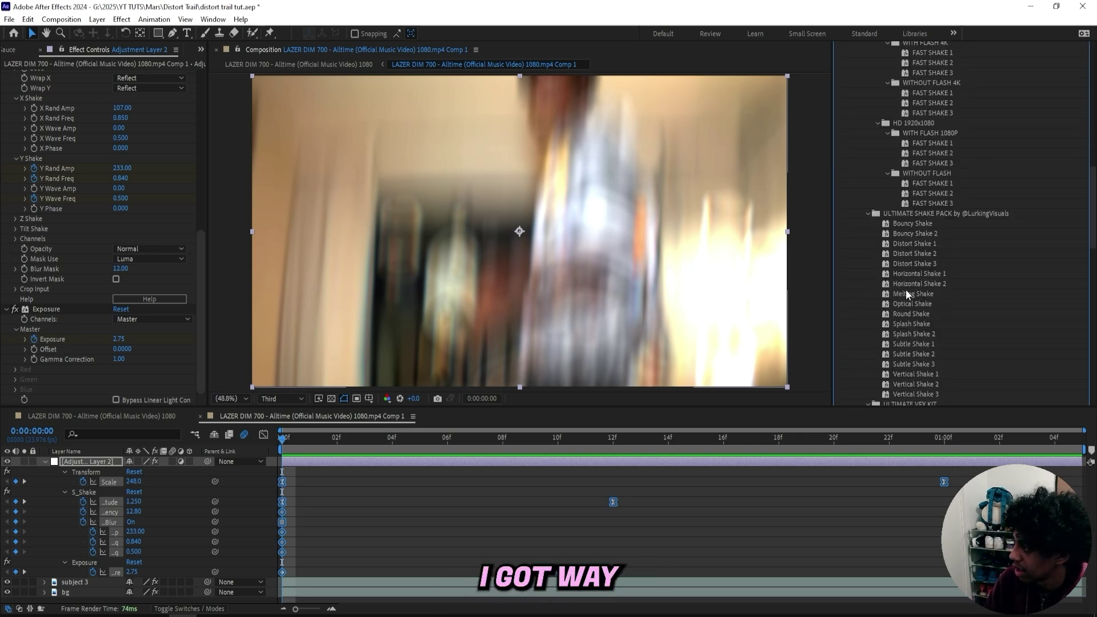
scroll(906, 290, up, 4)
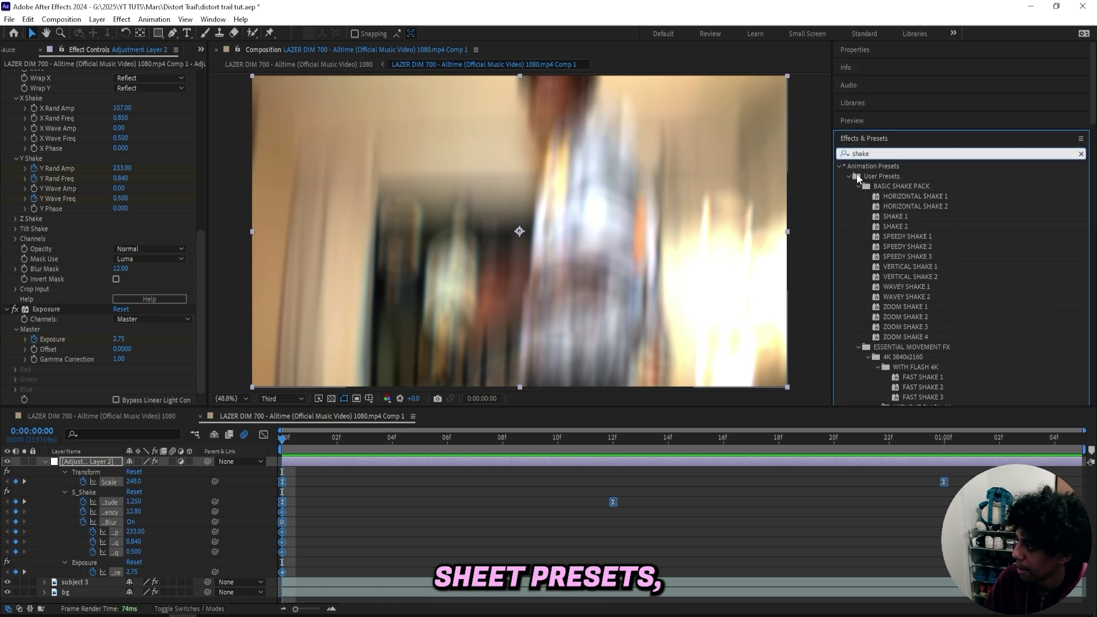